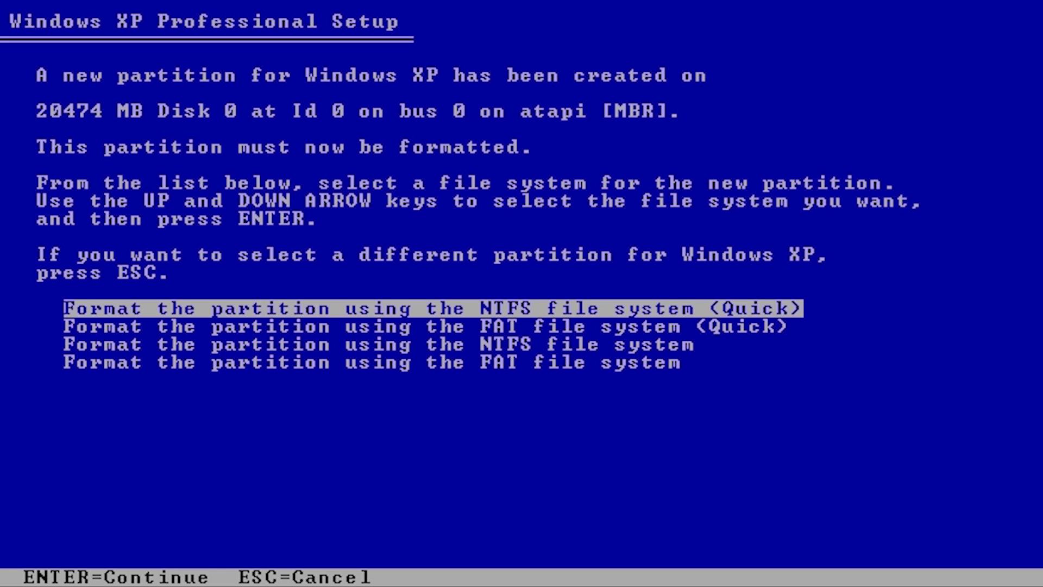
- Format the new partition using the NTFS file system (Quick) and continue the installation past the CD boot prompt
{"action": "key", "text": "Return"}
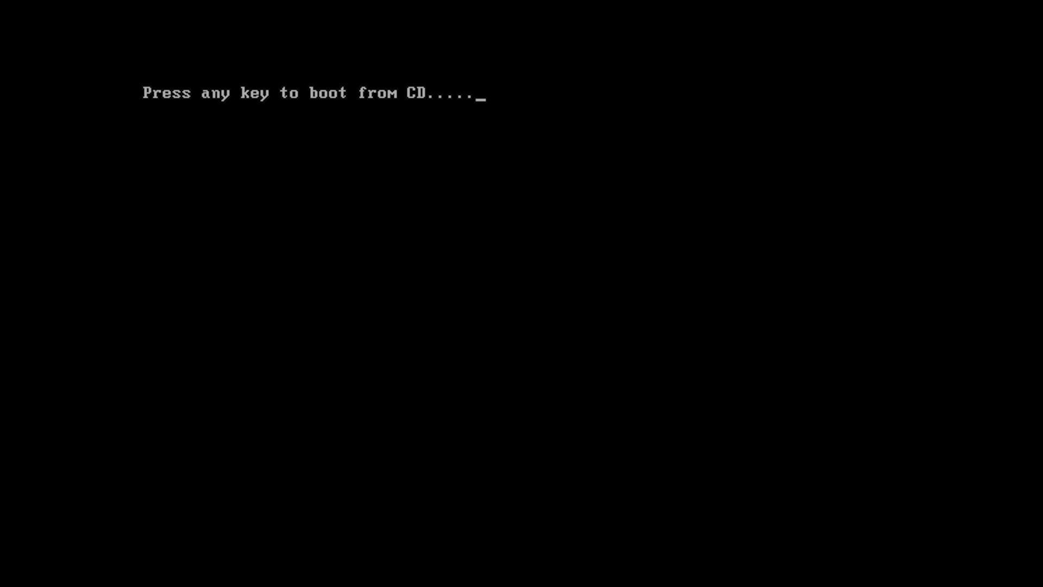
{"action": "key", "text": "Return"}
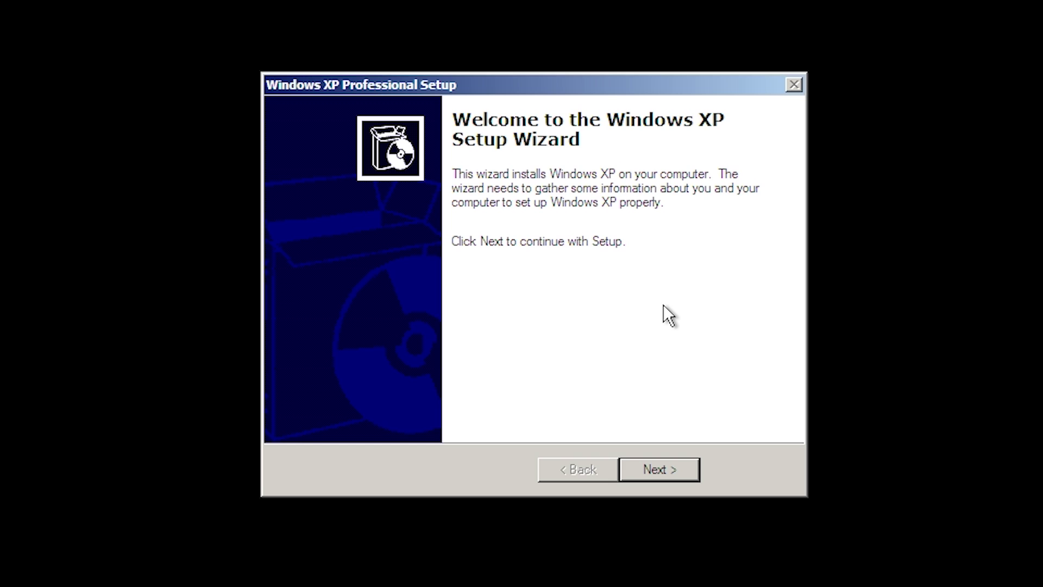
- Accept the default regional and language options, and personalize the software with the name XPVM, keeping the prefilled organization
{"action": "left_click", "coordinate": [682, 470]}
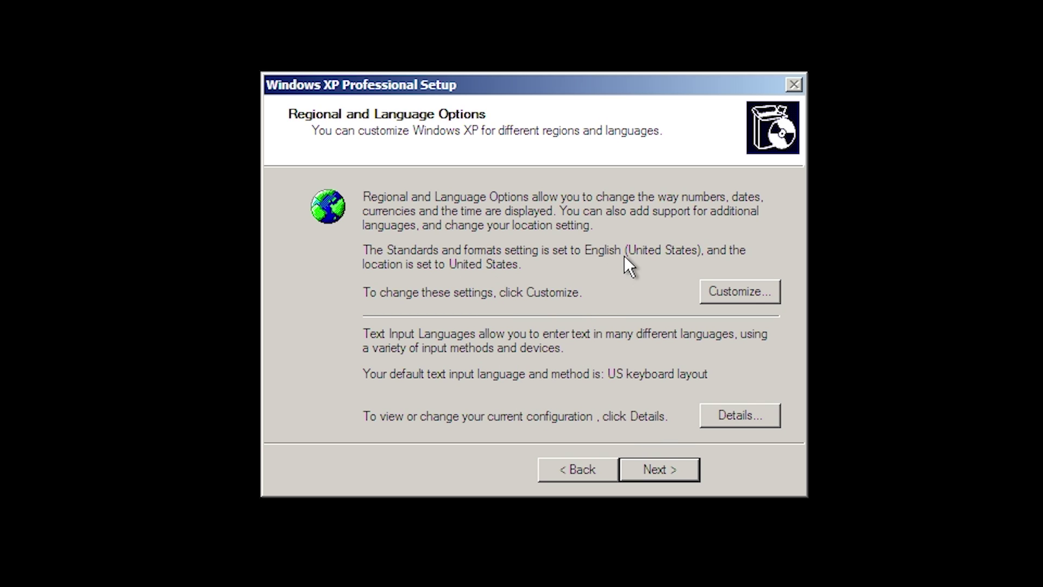
{"action": "left_click", "coordinate": [661, 470]}
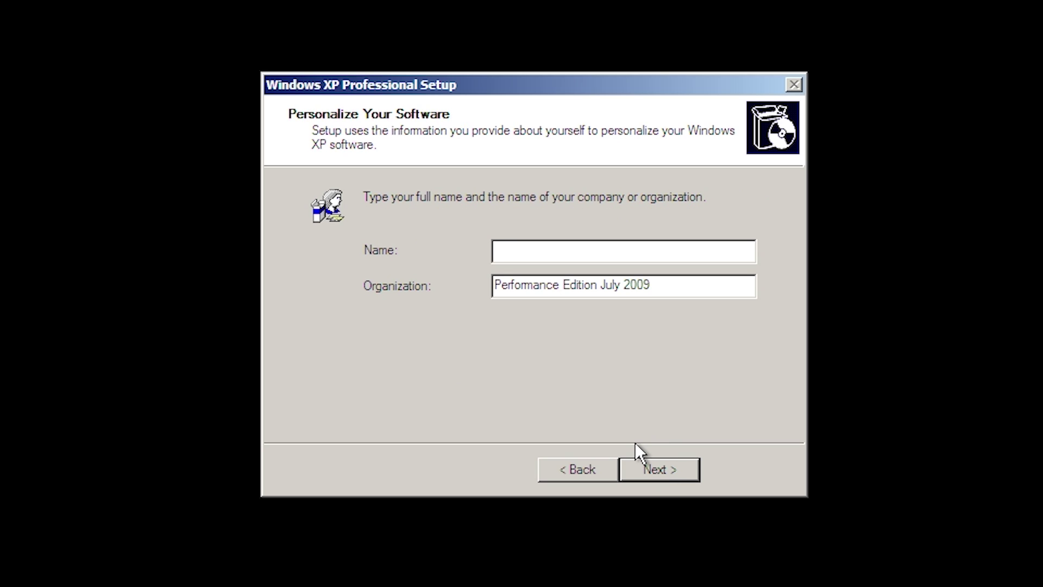
{"action": "type", "text": "XPVM"}
{"action": "left_click_drag", "start_coordinate": [671, 284], "coordinate": [493, 279]}
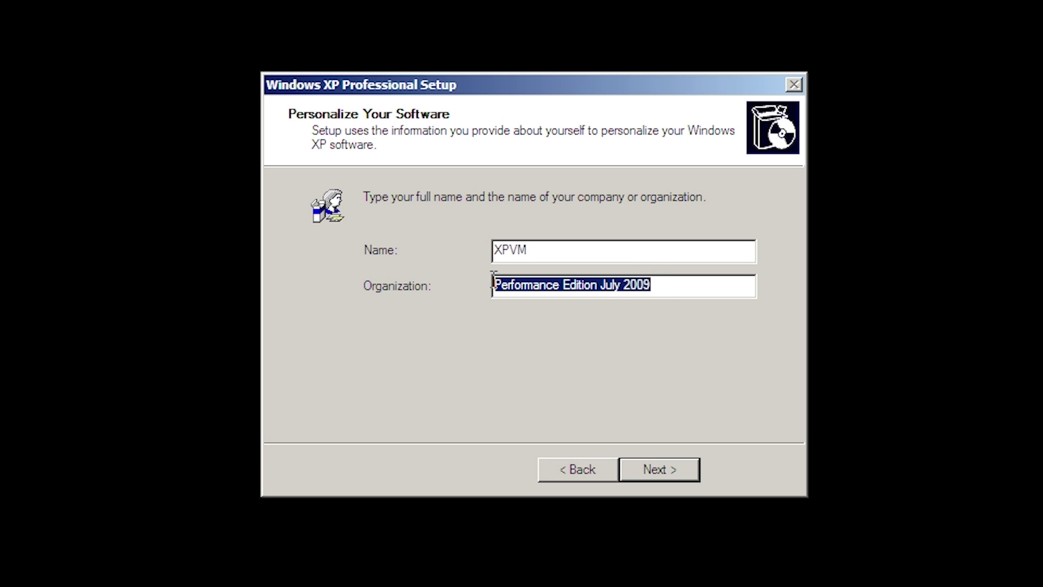
{"action": "left_click", "coordinate": [657, 283]}
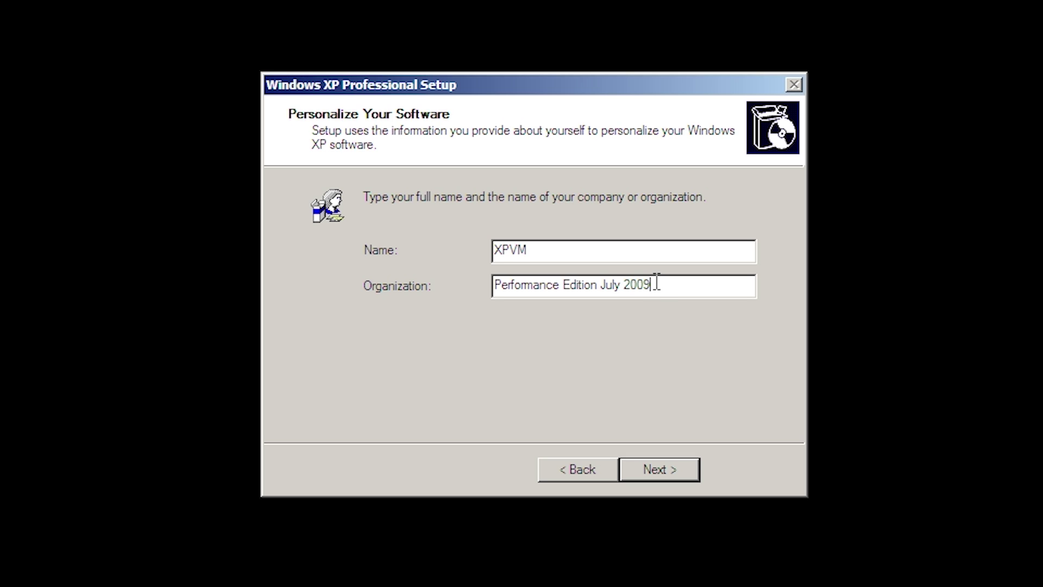
{"action": "left_click", "coordinate": [670, 470]}
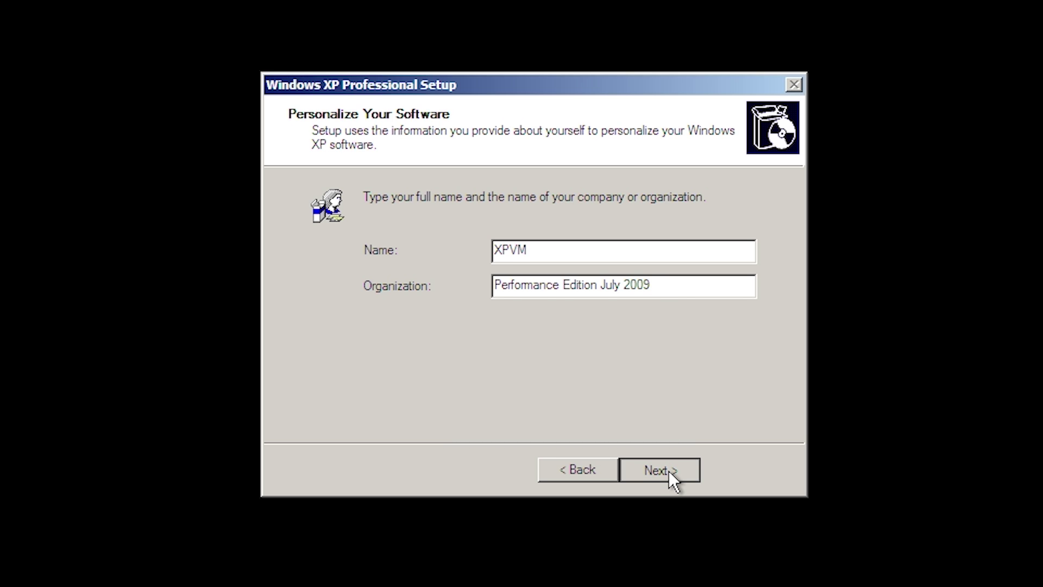
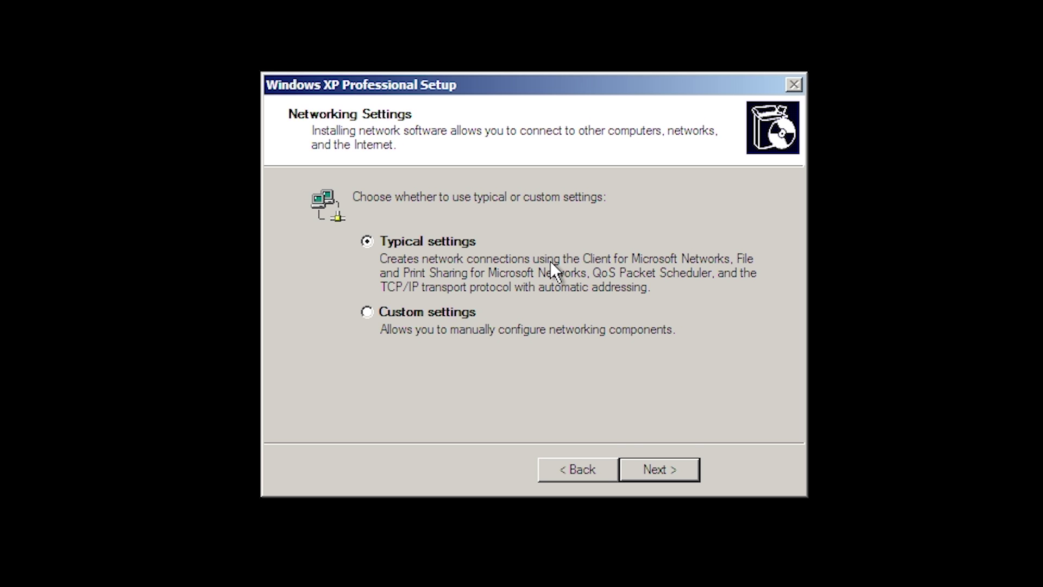
- Accept typical networking settings and membership of WORKGROUP, and finish Setup with a restart
{"action": "left_click", "coordinate": [652, 466]}
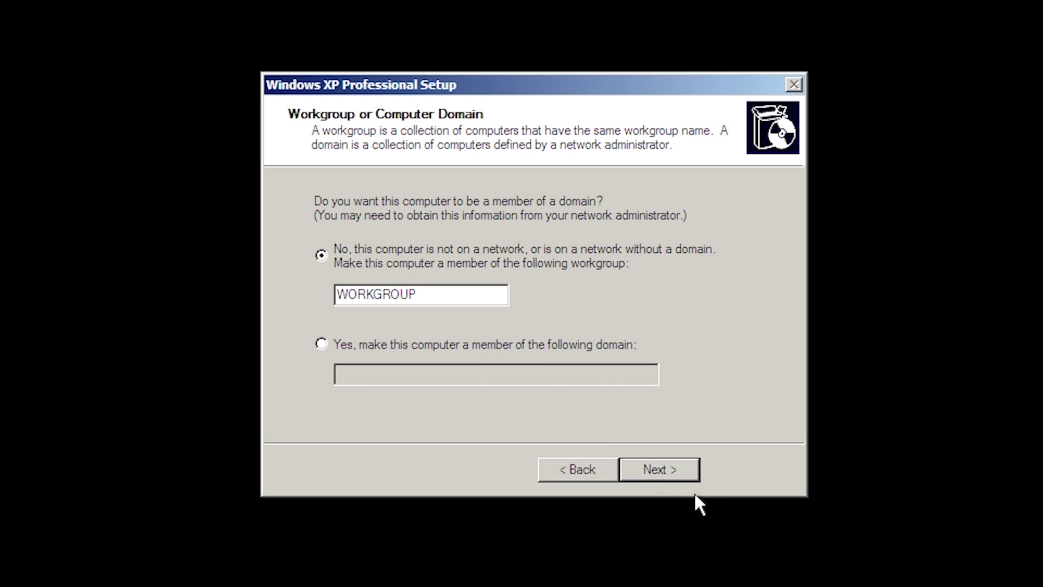
{"action": "left_click", "coordinate": [684, 477]}
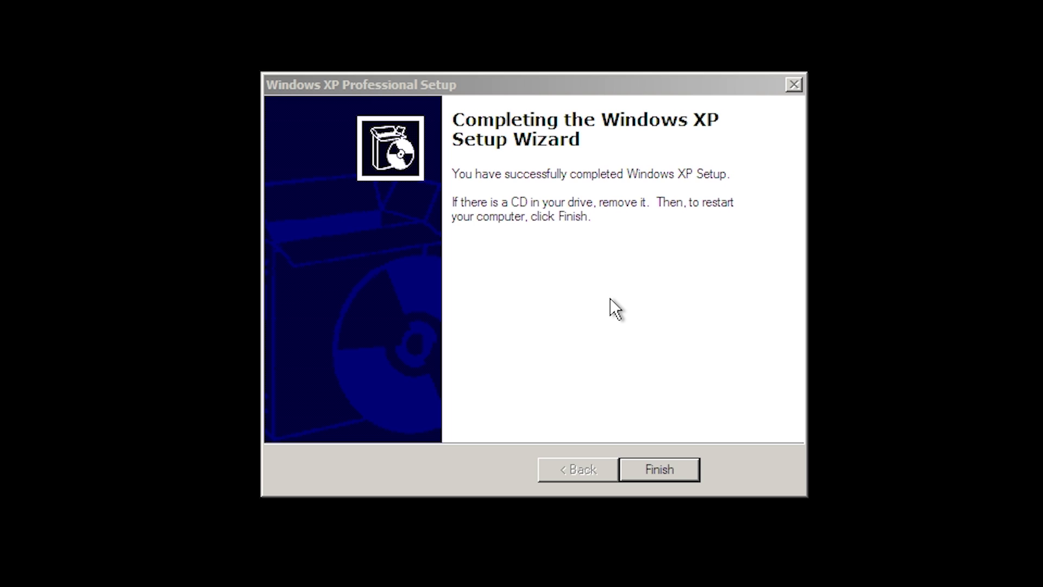
{"action": "left_click", "coordinate": [673, 474]}
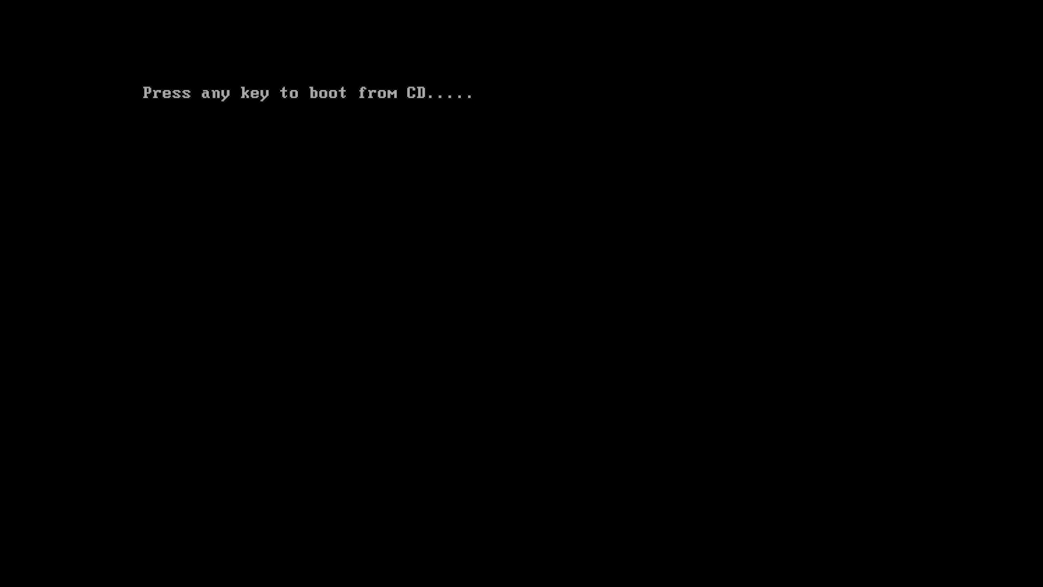
{"action": "key", "text": "Return"}
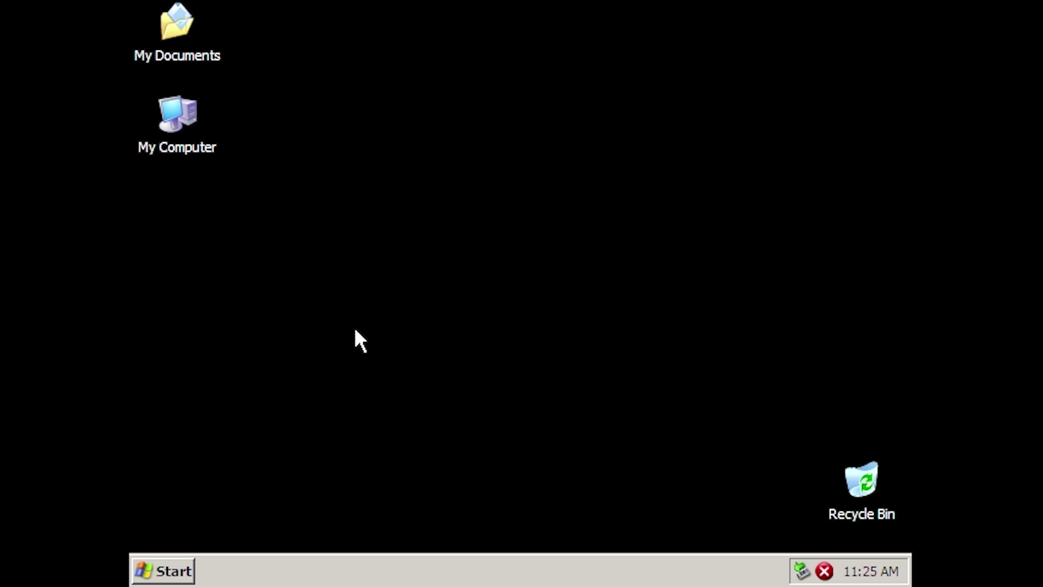
- Open the desktop's display properties and try to switch the theme to Windows XP
{"action": "left_click_drag", "start_coordinate": [325, 98], "coordinate": [666, 408]}
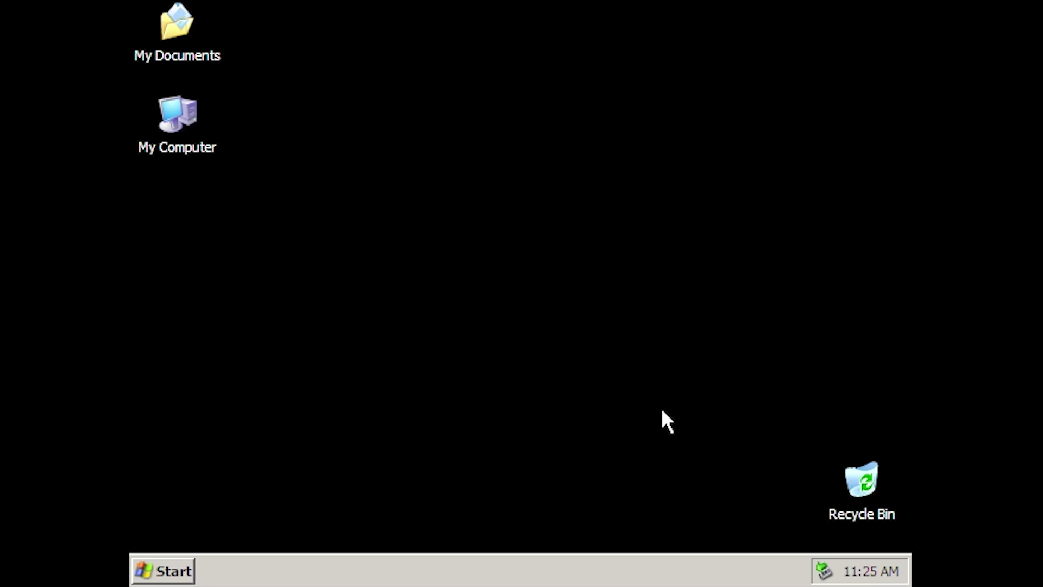
{"action": "right_click", "coordinate": [403, 146]}
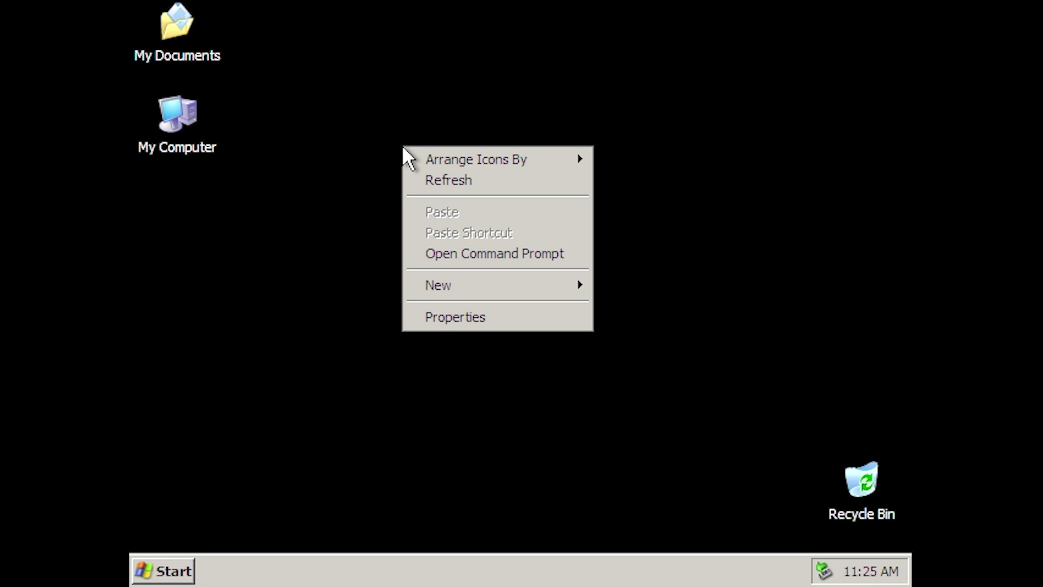
{"action": "left_click", "coordinate": [501, 316]}
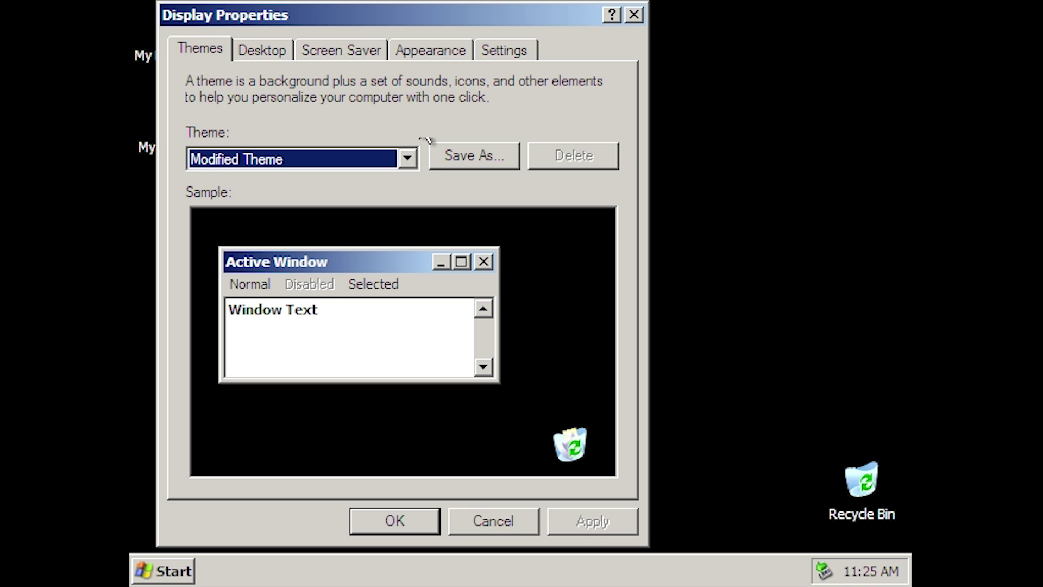
{"action": "left_click_drag", "start_coordinate": [345, 25], "coordinate": [458, 12]}
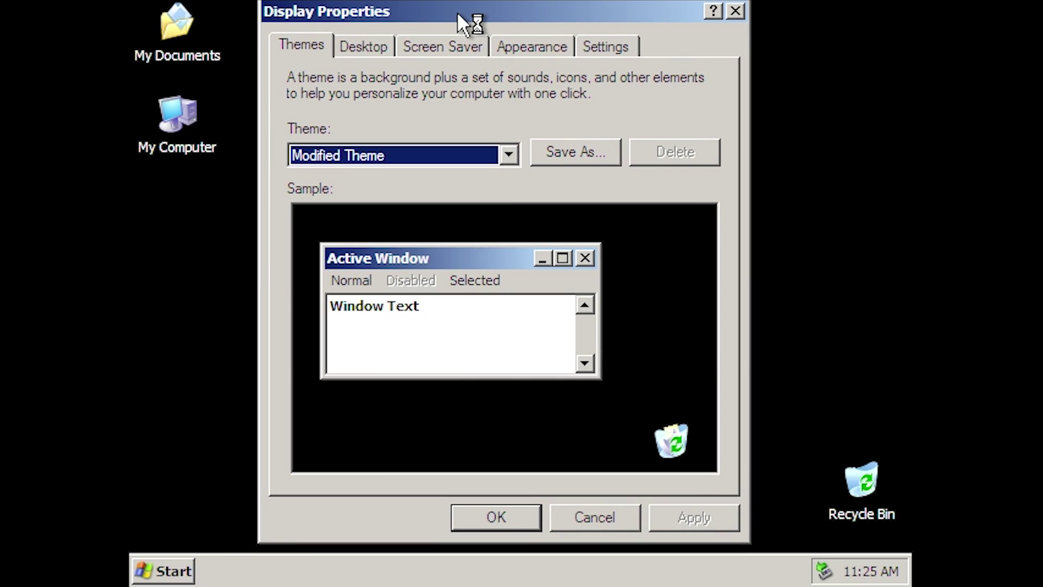
{"action": "left_click", "coordinate": [507, 158]}
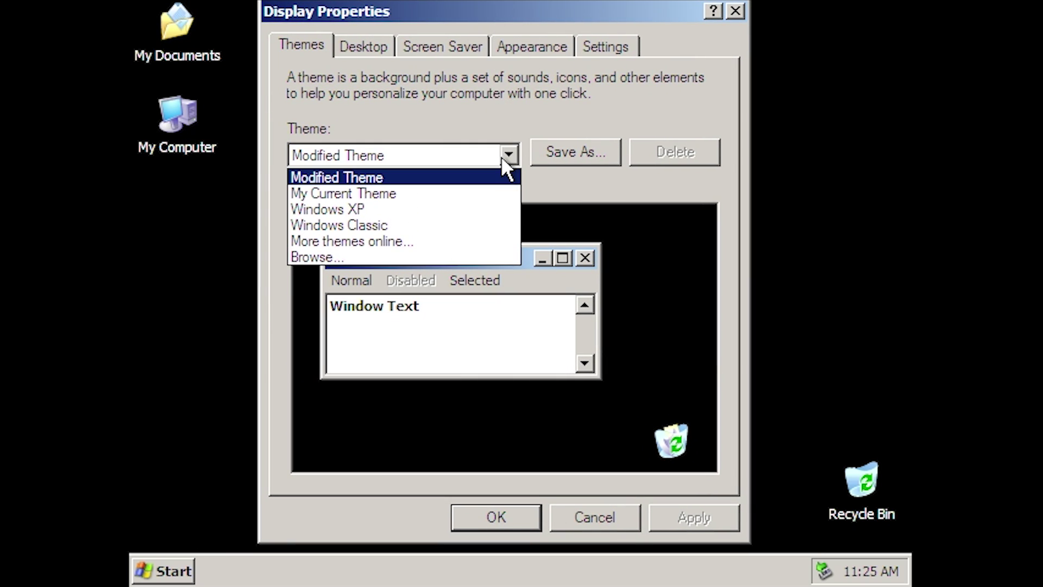
{"action": "left_click", "coordinate": [413, 209]}
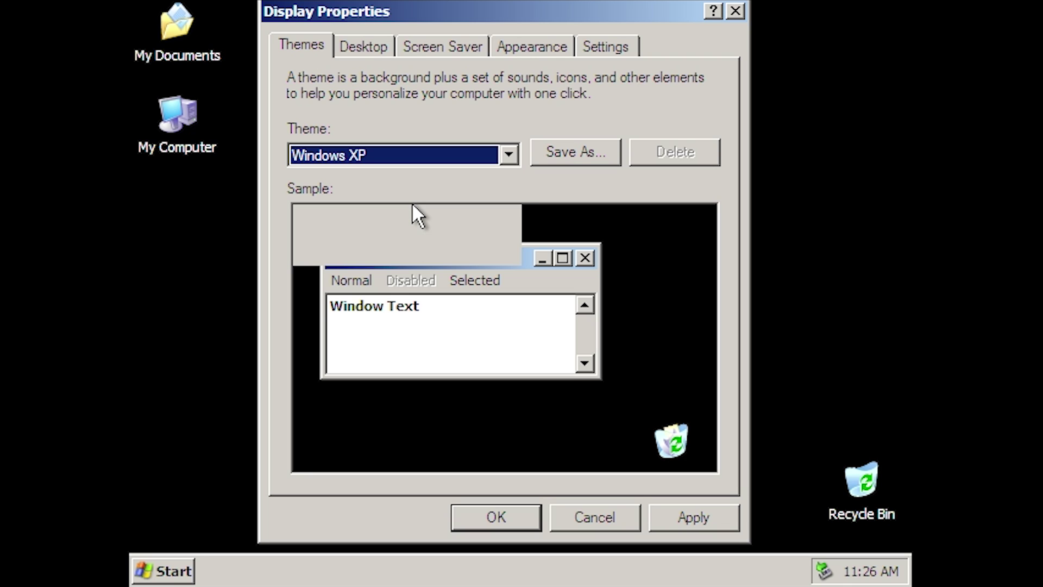
- Apply the bliss image as the desktop background with Stretch positioning
{"action": "left_click", "coordinate": [367, 43]}
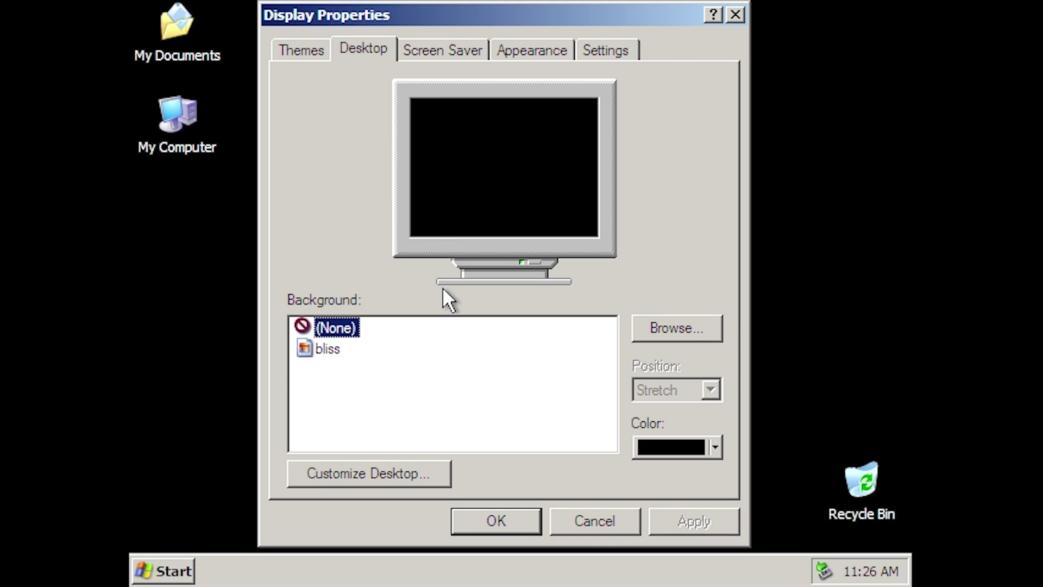
{"action": "left_click", "coordinate": [715, 447]}
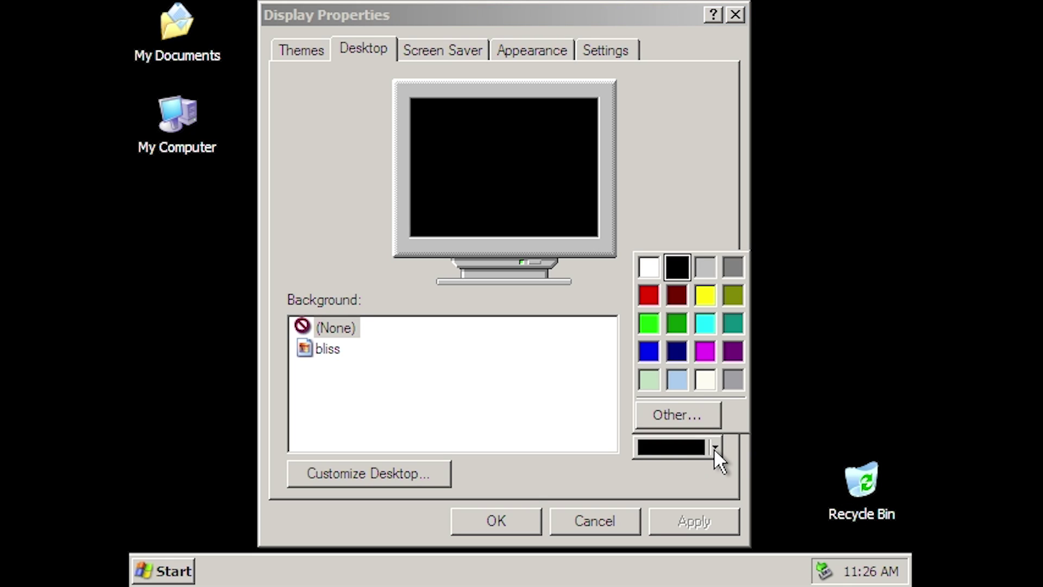
{"action": "left_click", "coordinate": [500, 431]}
{"action": "left_click", "coordinate": [326, 351]}
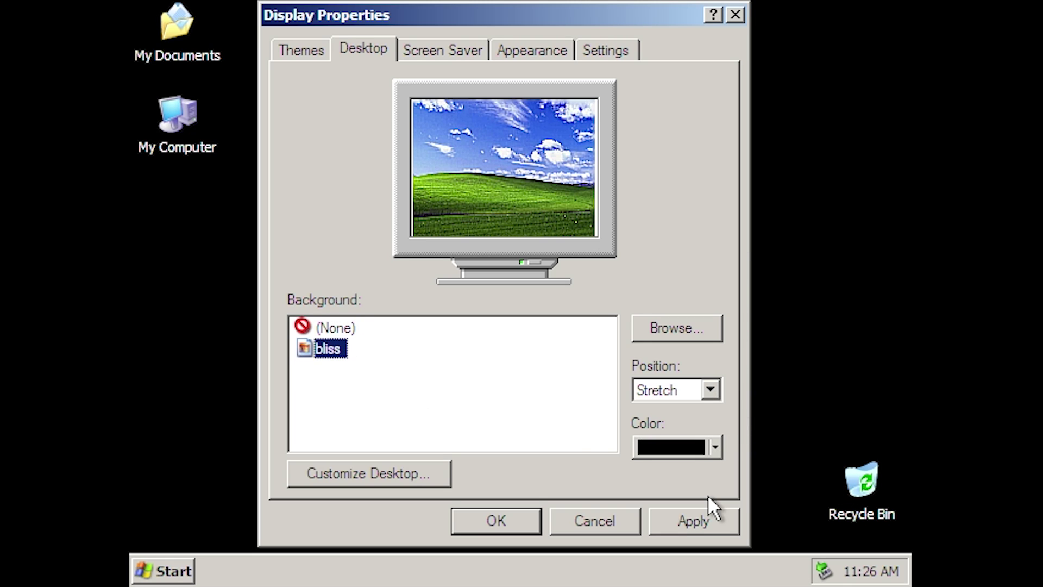
{"action": "left_click", "coordinate": [703, 523]}
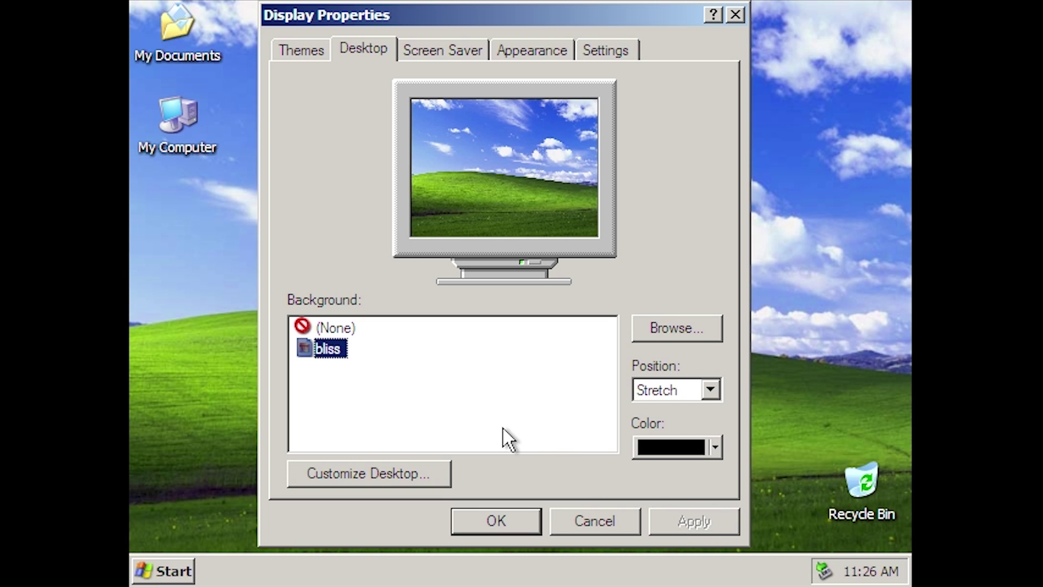
- Set the screen saver to Blank
{"action": "left_click", "coordinate": [428, 48]}
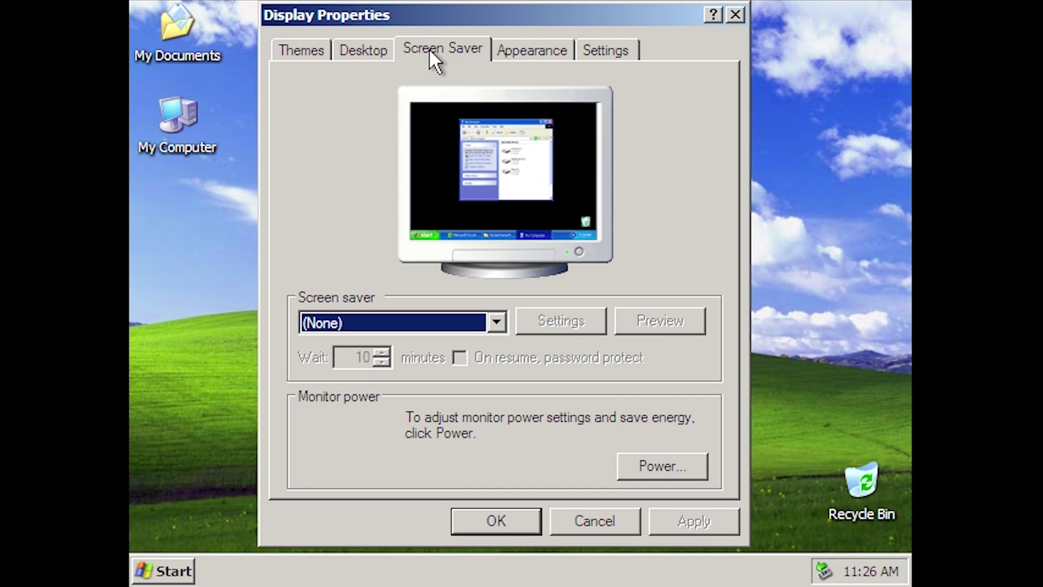
{"action": "left_click", "coordinate": [497, 321]}
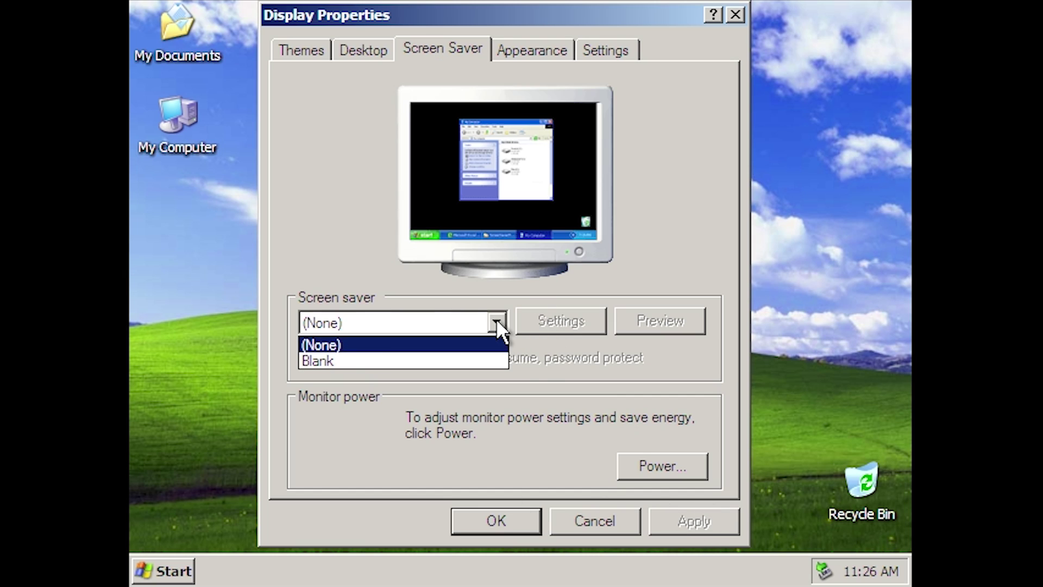
{"action": "left_click", "coordinate": [338, 361]}
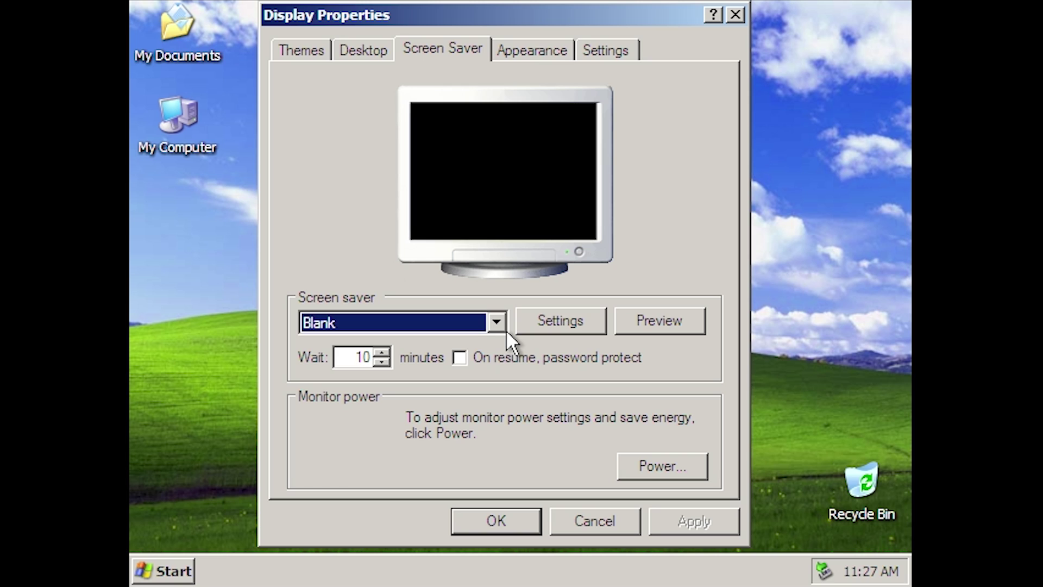
- Try the Windows XP style with the Default (blue) color scheme, and return windows and buttons to Windows Classic style
{"action": "left_click", "coordinate": [531, 48]}
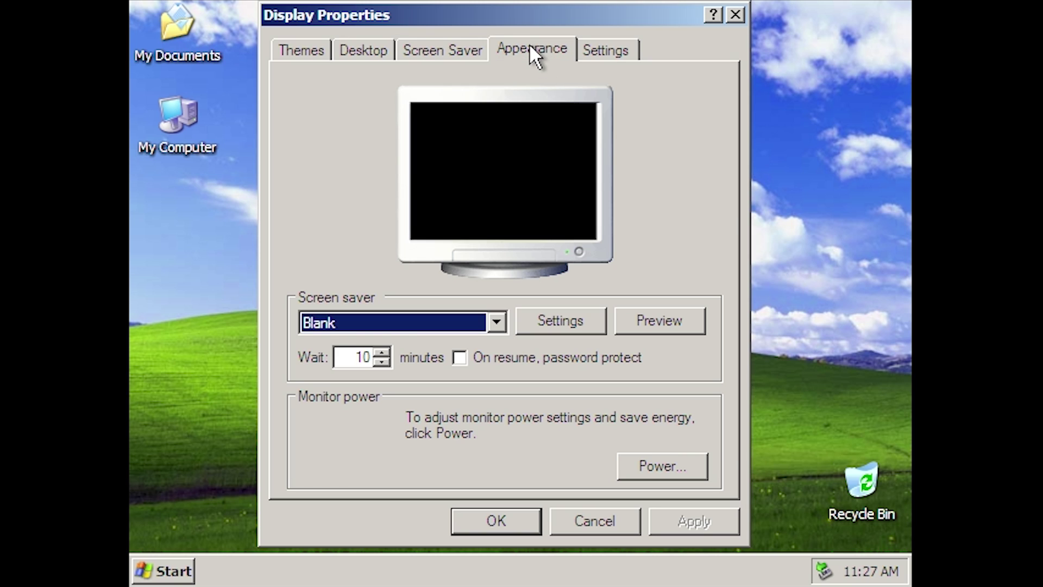
{"action": "left_click", "coordinate": [513, 357]}
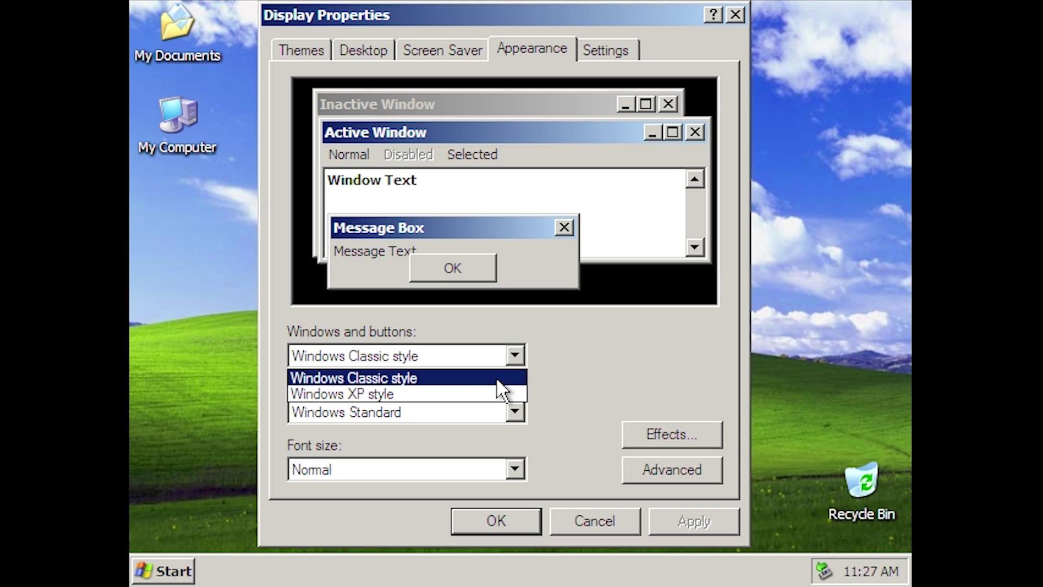
{"action": "left_click", "coordinate": [475, 393]}
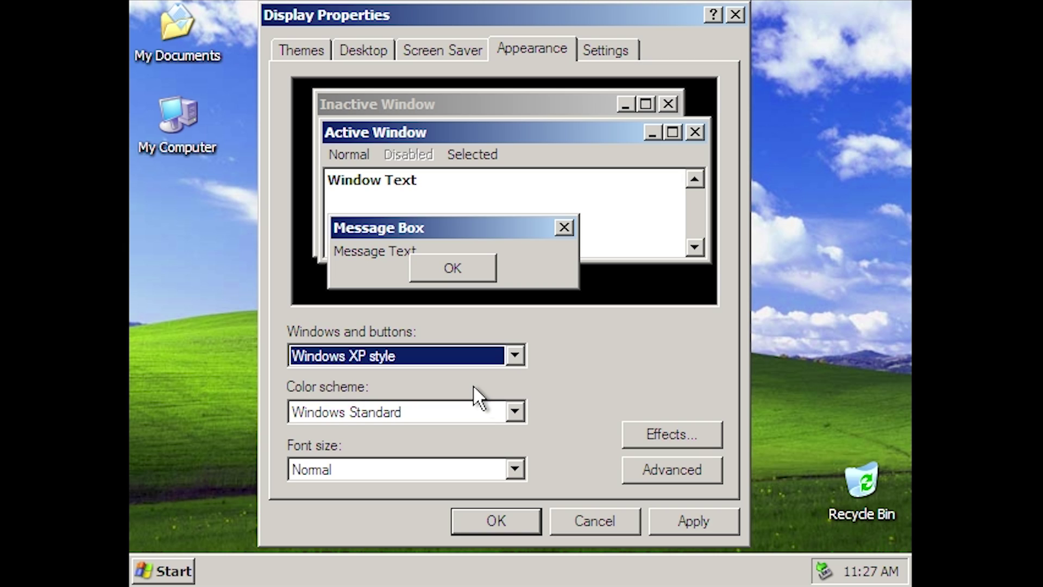
{"action": "left_click", "coordinate": [515, 412]}
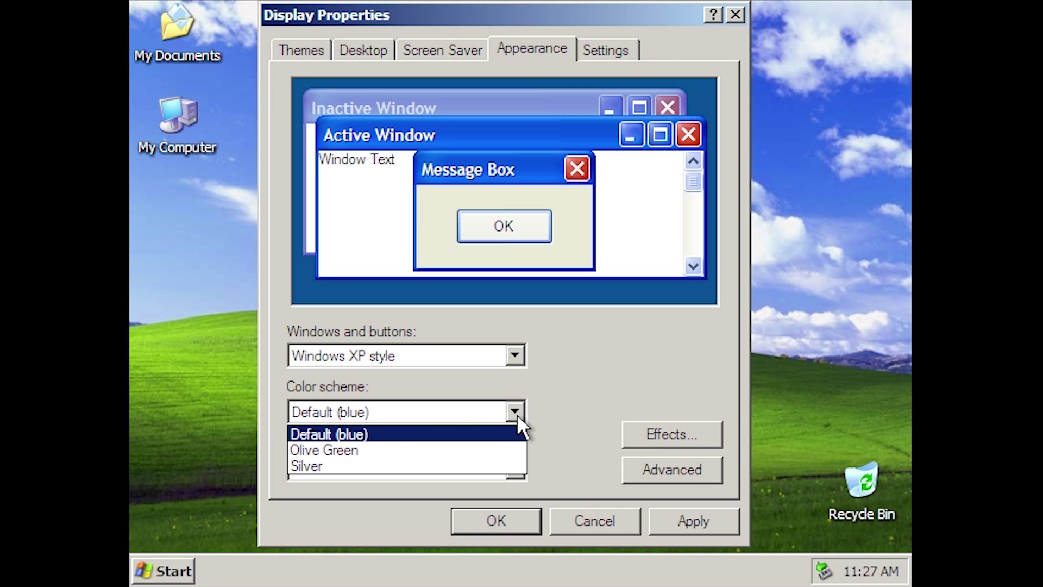
{"action": "left_click", "coordinate": [363, 433]}
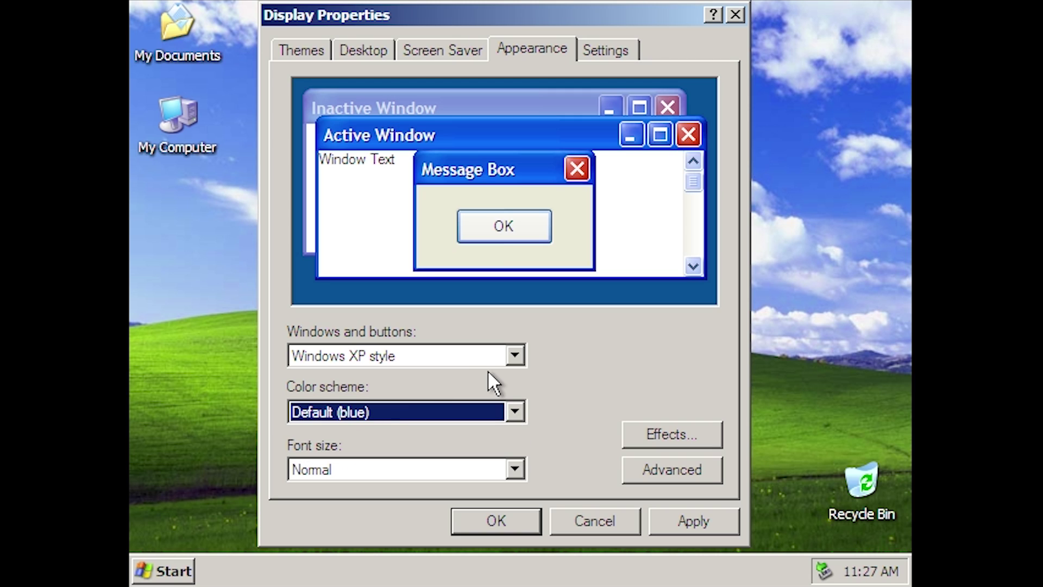
{"action": "left_click", "coordinate": [514, 359]}
{"action": "left_click", "coordinate": [497, 377]}
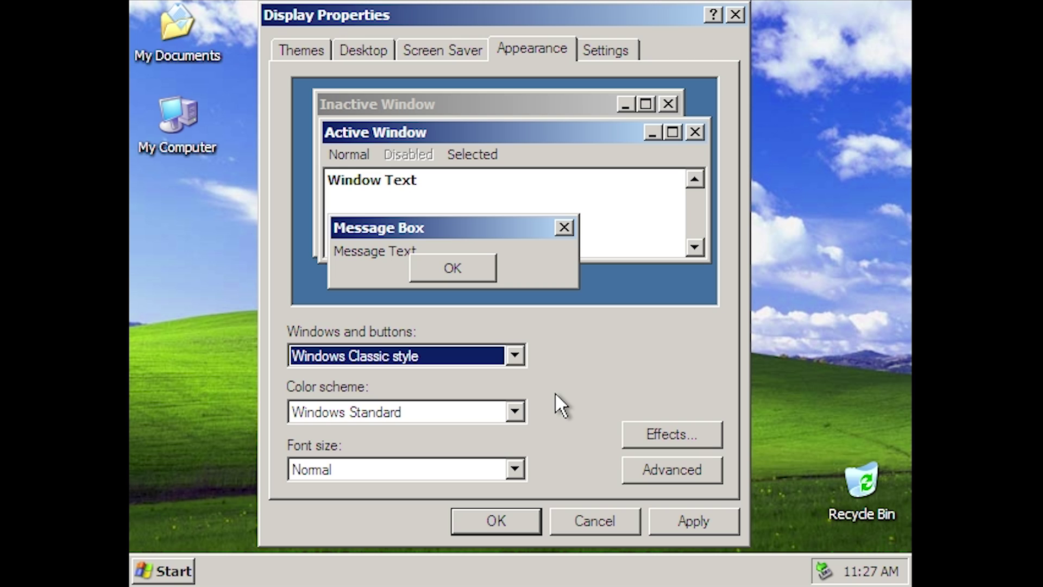
- Set the screen resolution to 1280 by 720 pixels, apply it and keep the new monitor settings
{"action": "left_click", "coordinate": [609, 49]}
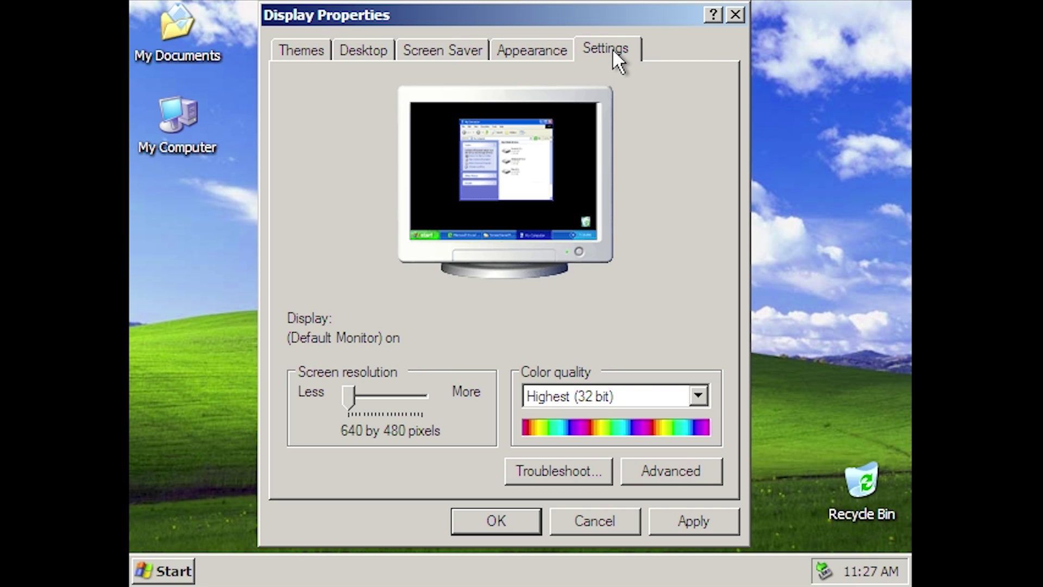
{"action": "mouse_move", "coordinate": [349, 397]}
{"action": "left_mouse_down"}
{"action": "mouse_move", "coordinate": [374, 402]}
{"action": "mouse_move", "coordinate": [363, 396]}
{"action": "left_mouse_up"}
{"action": "left_click", "coordinate": [689, 521]}
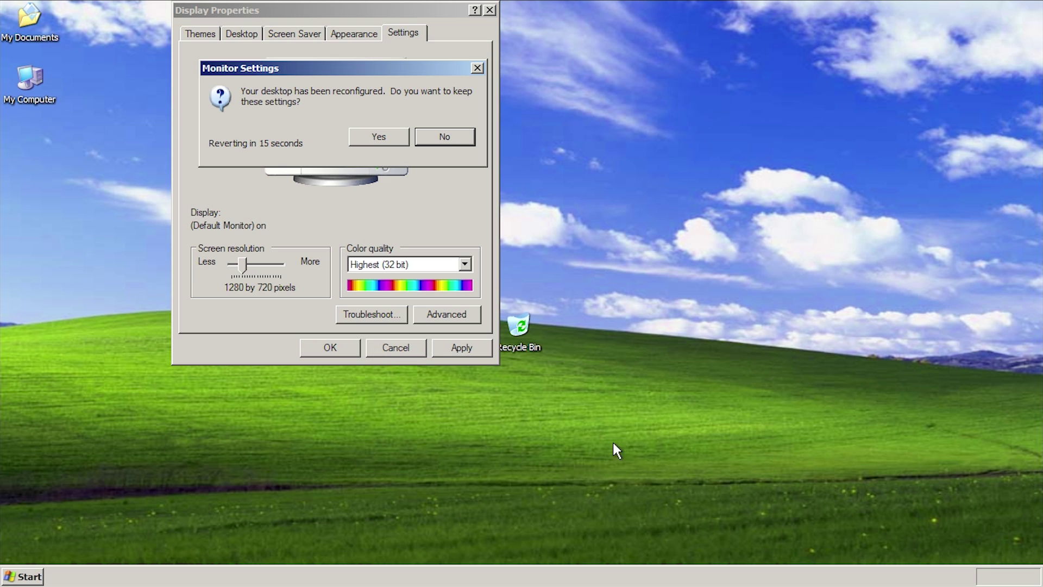
{"action": "left_click", "coordinate": [353, 136]}
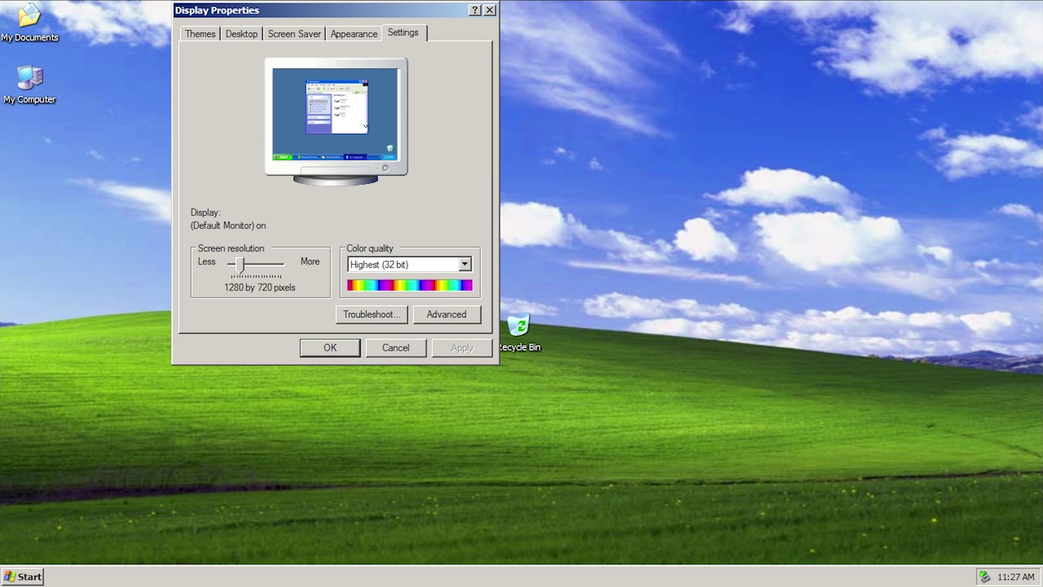
- Check the current theme in Display Properties and close the dialog, accepting the settings
{"action": "left_click_drag", "start_coordinate": [331, 14], "coordinate": [377, 87]}
{"action": "left_click", "coordinate": [239, 102]}
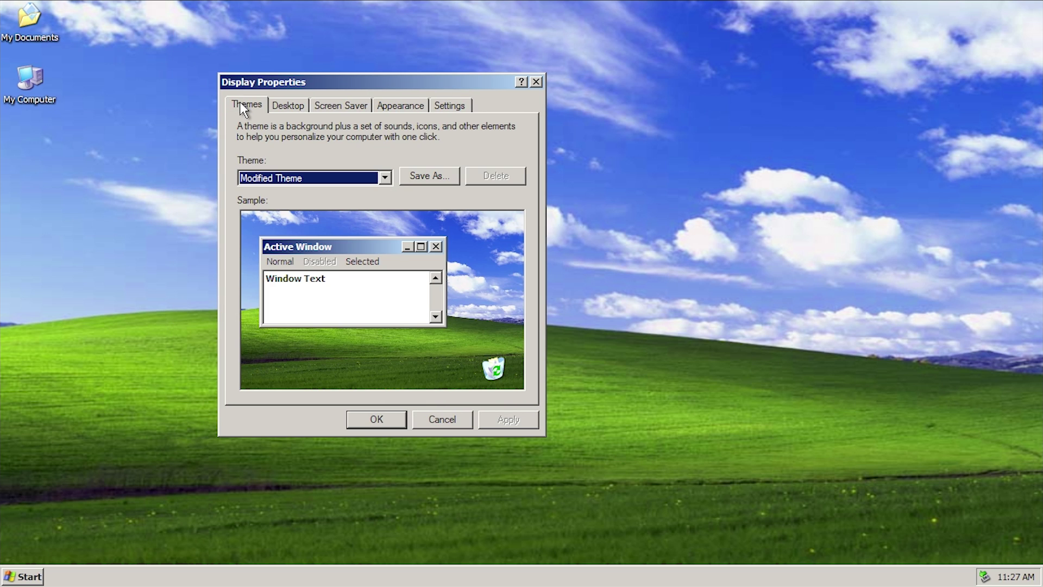
{"action": "left_click", "coordinate": [396, 421]}
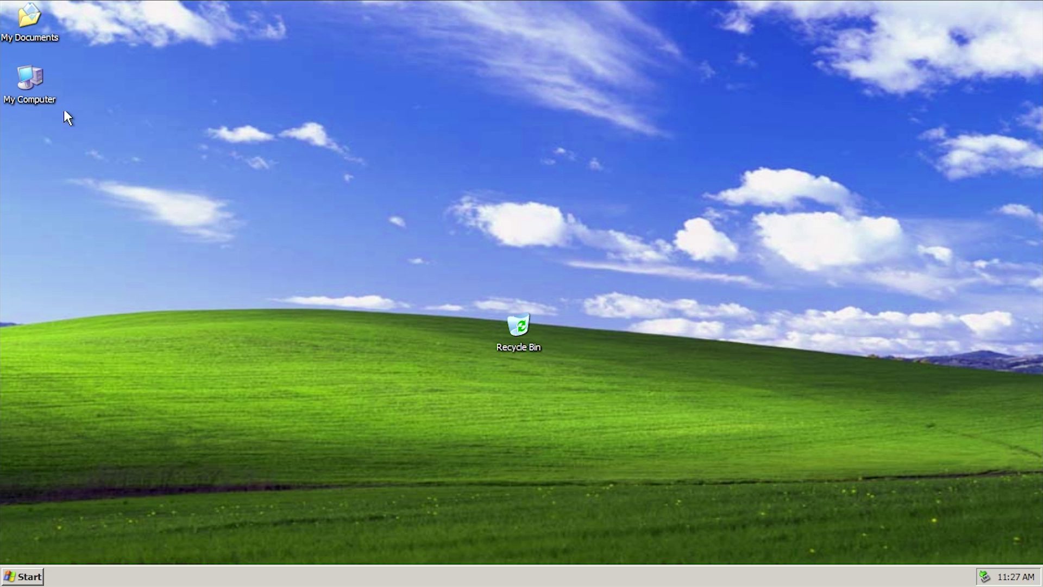
- Open the properties of My Computer, examine the general system and registration information, and close the dialog
{"action": "left_click", "coordinate": [24, 79]}
{"action": "right_click", "coordinate": [23, 74]}
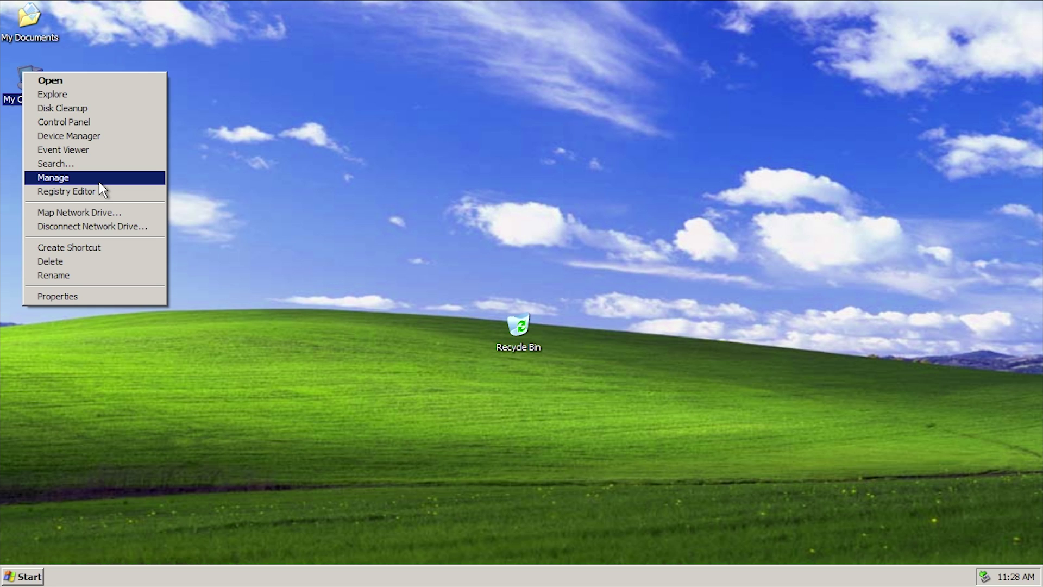
{"action": "left_click", "coordinate": [70, 297]}
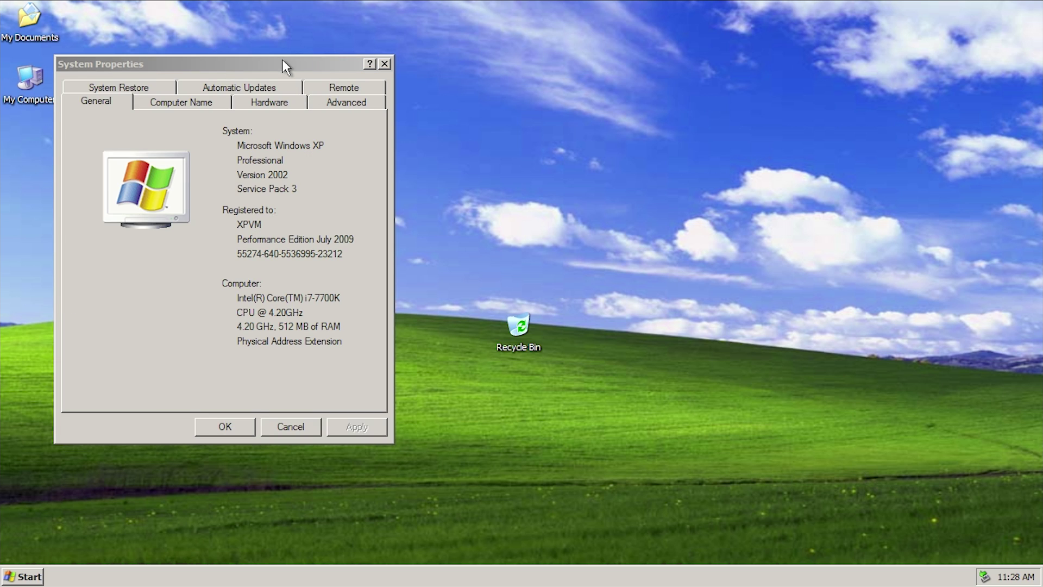
{"action": "left_click_drag", "start_coordinate": [282, 60], "coordinate": [458, 94]}
{"action": "left_click", "coordinate": [458, 253]}
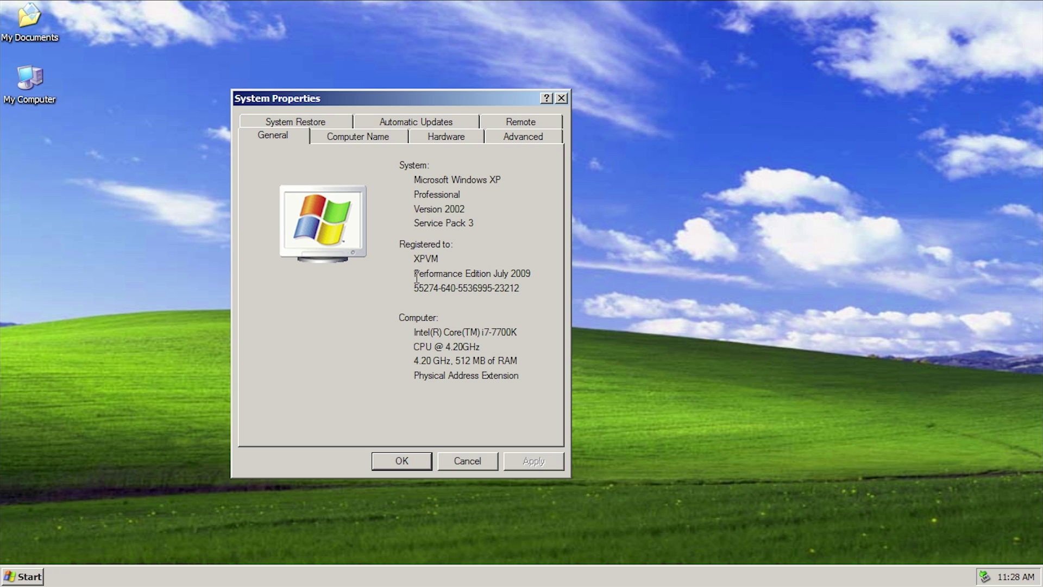
{"action": "left_click_drag", "start_coordinate": [414, 275], "coordinate": [549, 287]}
{"action": "left_click", "coordinate": [471, 276]}
{"action": "key", "text": "Escape"}
- Open the C: drive from the My Computer submenu and switch the window to My Computer to view the drives
{"action": "left_click", "coordinate": [29, 578]}
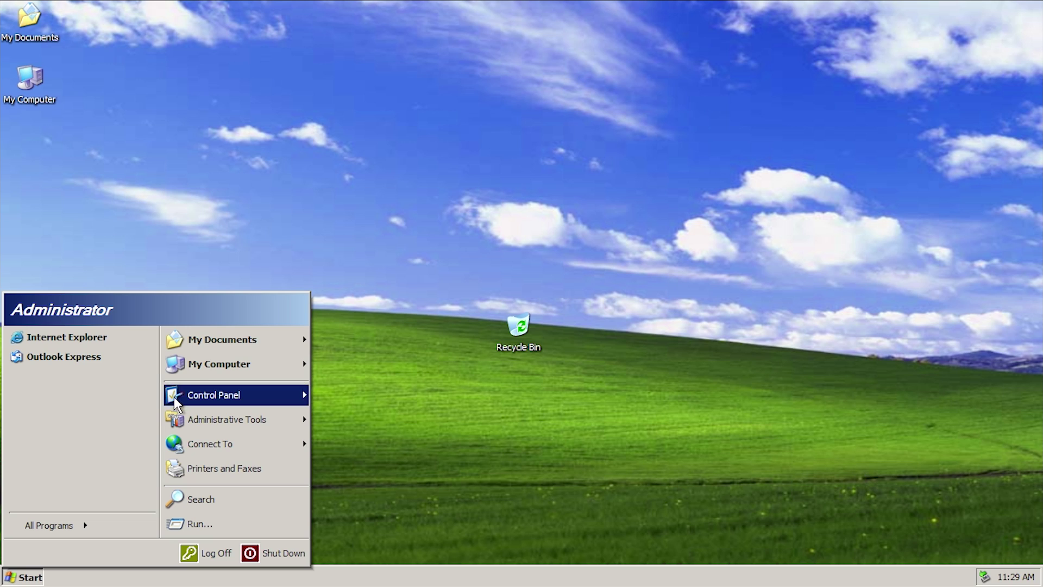
{"action": "mouse_move", "coordinate": [203, 367]}
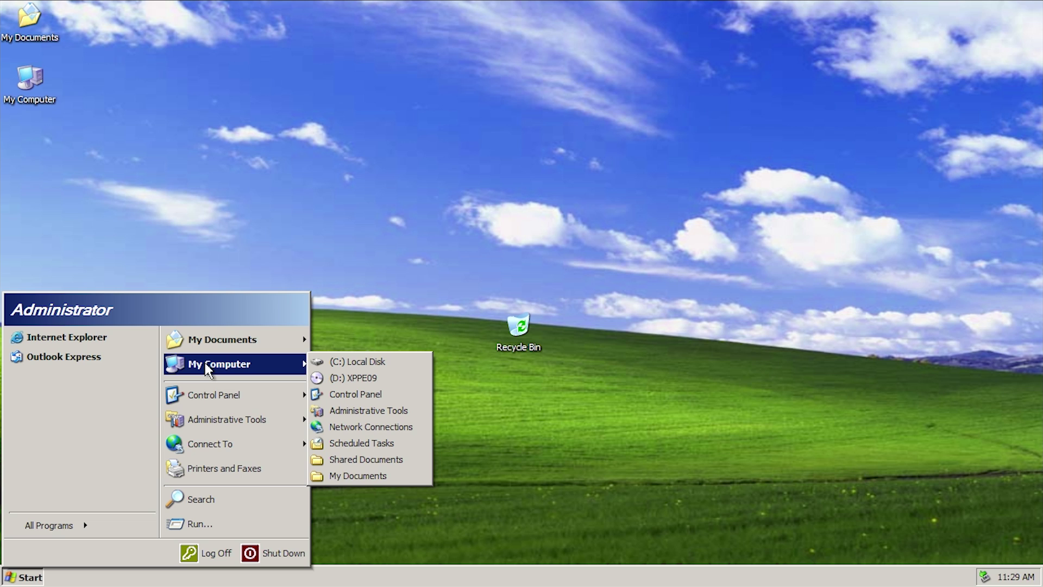
{"action": "left_click", "coordinate": [54, 519]}
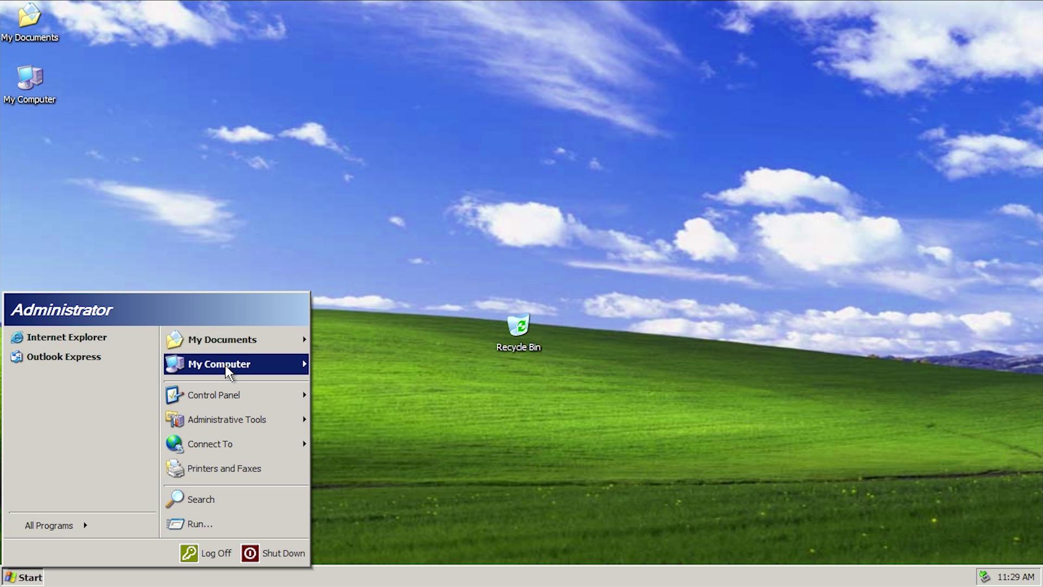
{"action": "left_click", "coordinate": [225, 364]}
{"action": "left_click", "coordinate": [225, 364]}
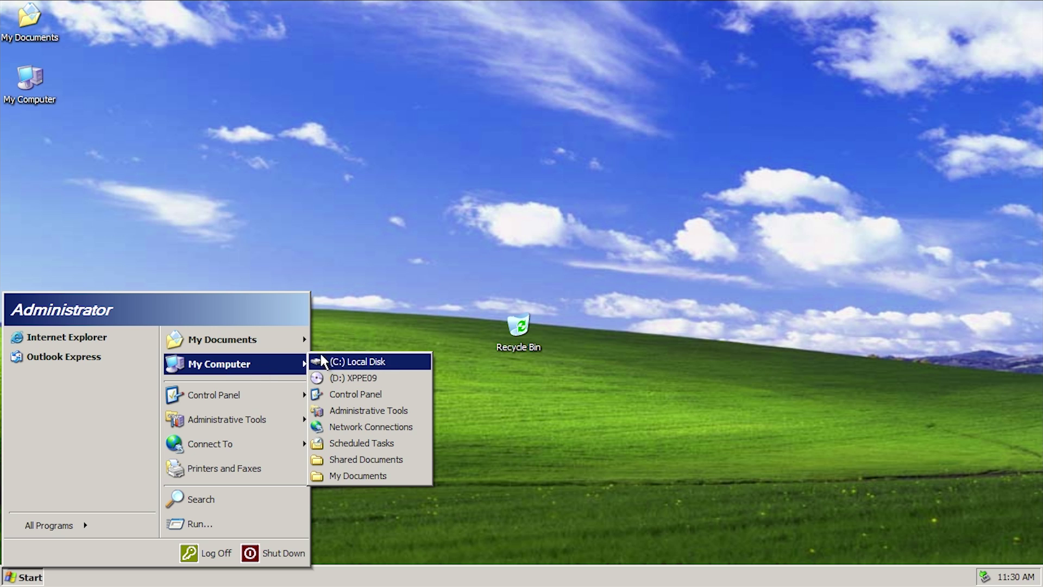
{"action": "left_click", "coordinate": [407, 361]}
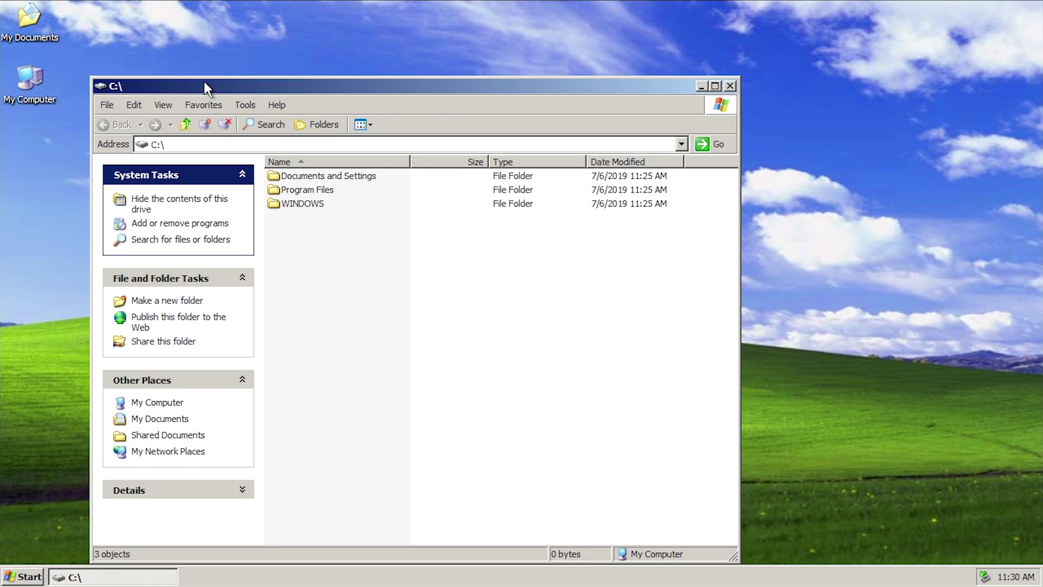
{"action": "left_click_drag", "start_coordinate": [204, 84], "coordinate": [339, 60]}
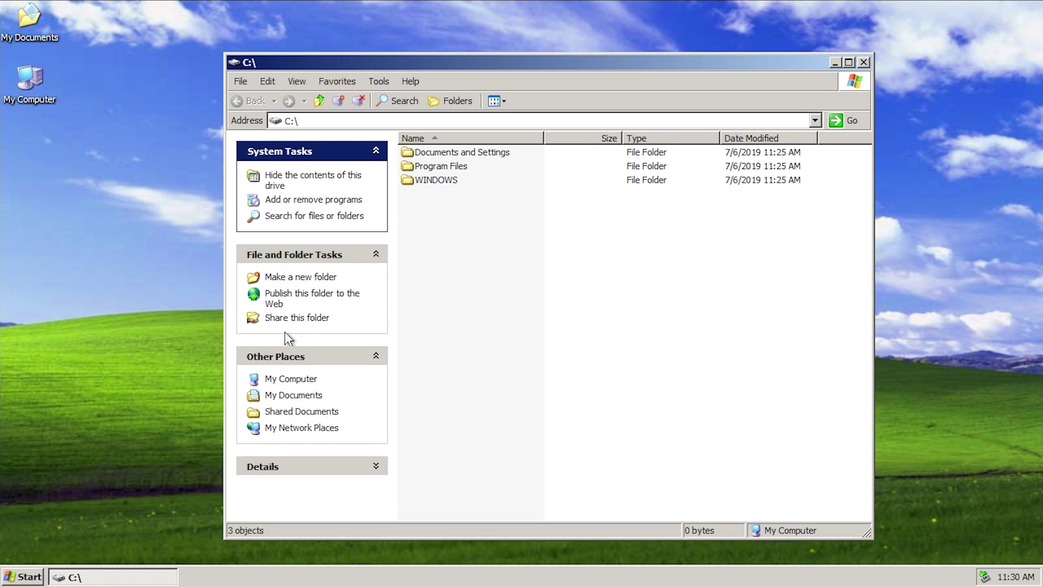
{"action": "left_click", "coordinate": [271, 379]}
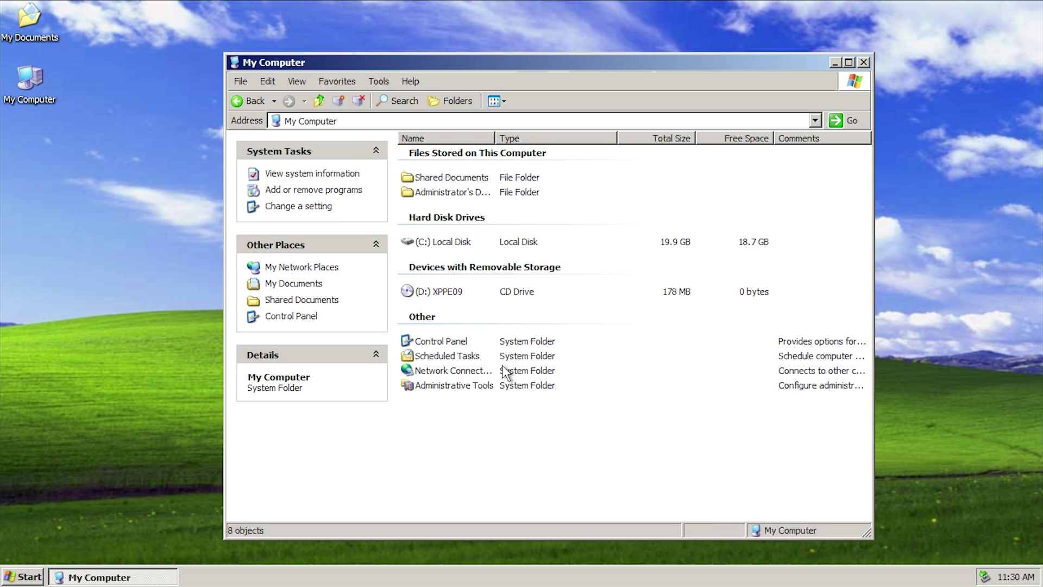
- Run winver to view the Windows version information, and dismiss the About Windows dialog
{"action": "left_click", "coordinate": [22, 577]}
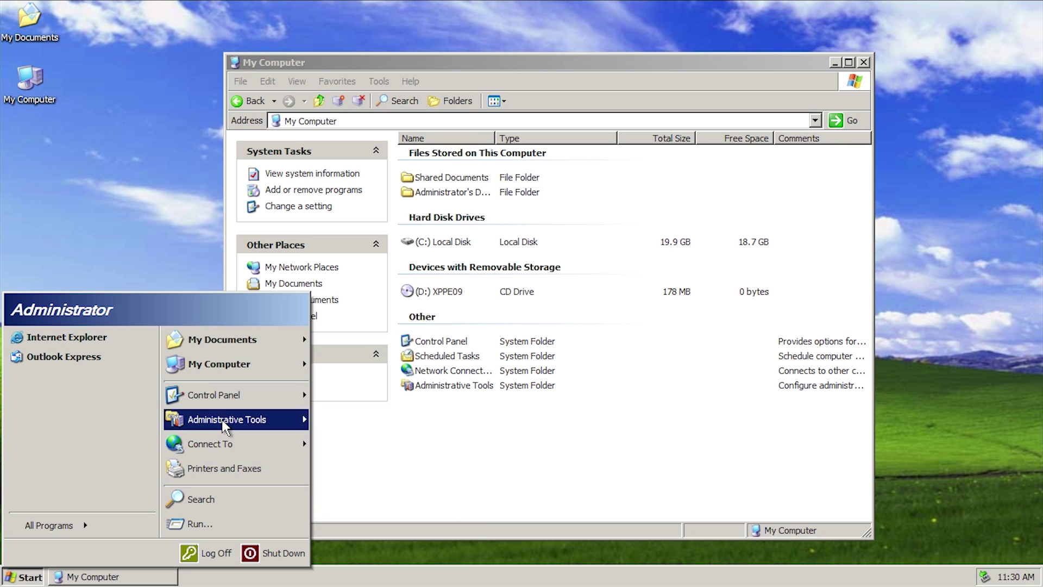
{"action": "mouse_move", "coordinate": [223, 392]}
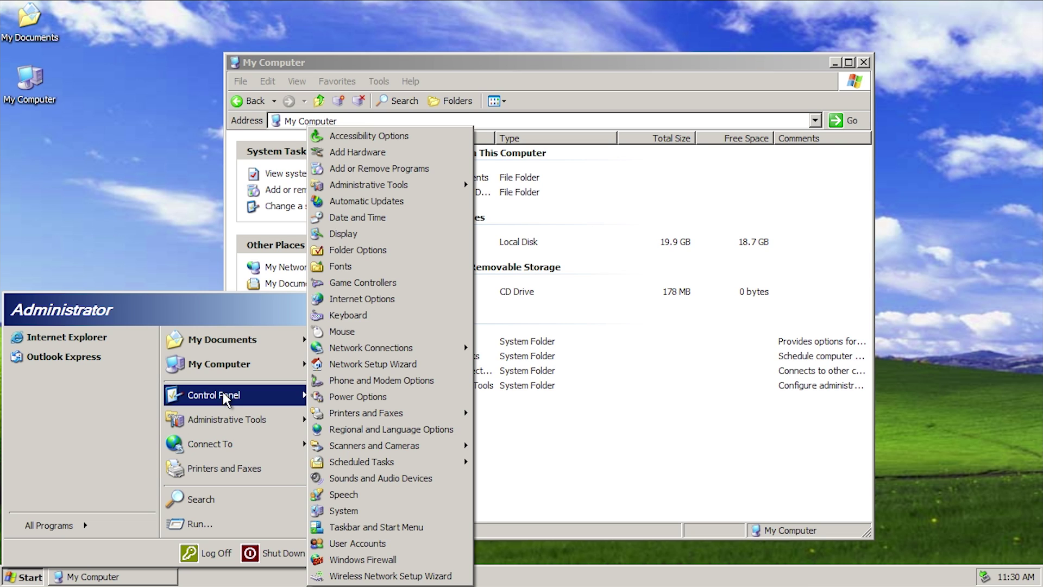
{"action": "left_click", "coordinate": [208, 520]}
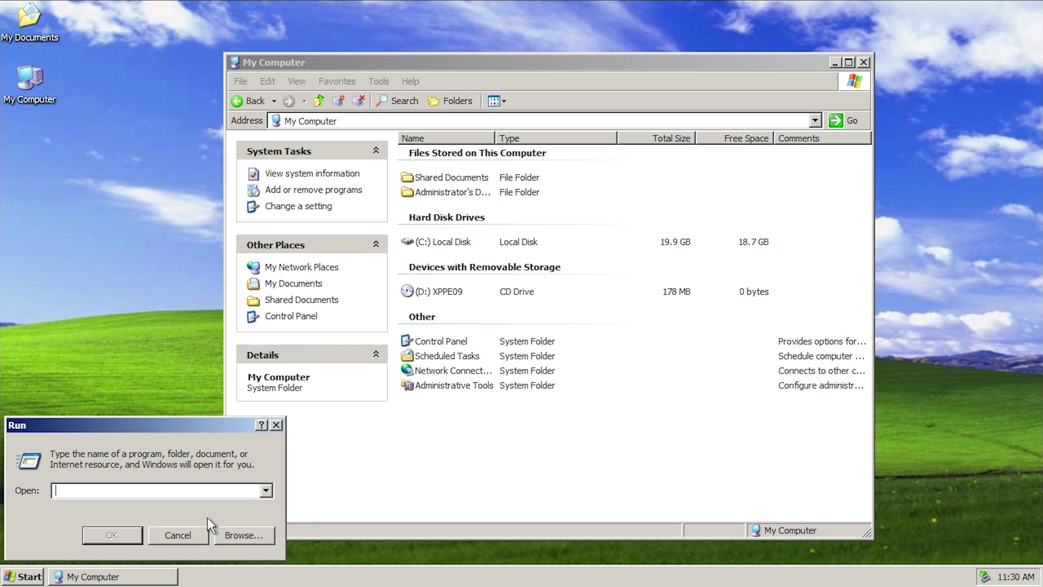
{"action": "type", "text": "winver"}
{"action": "key", "text": "Return"}
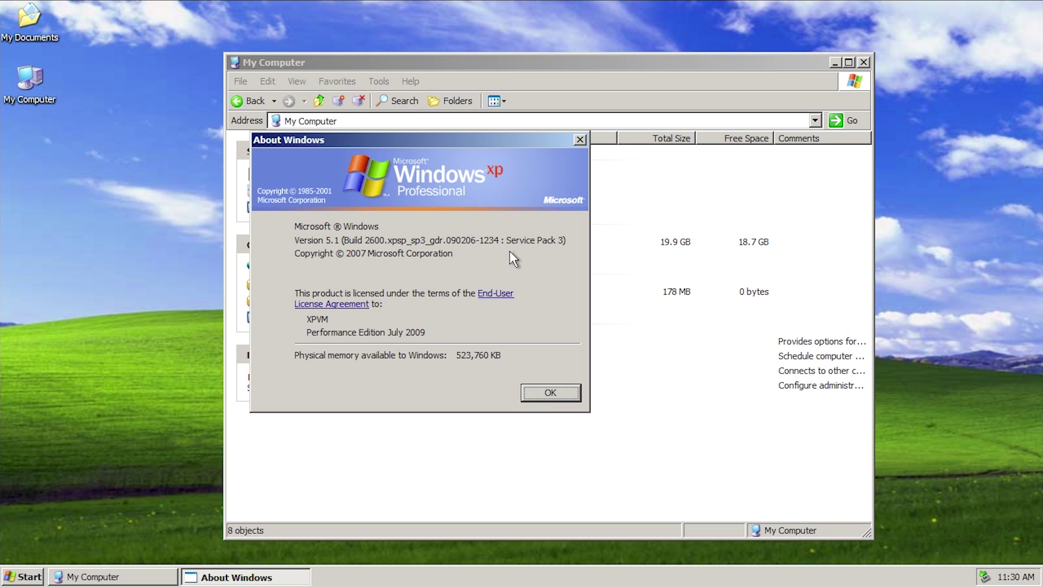
{"action": "left_click", "coordinate": [550, 392]}
- Look through the installed programs and accessories, and open Internet Explorer, accepting its secure connection alert
{"action": "left_click", "coordinate": [34, 578]}
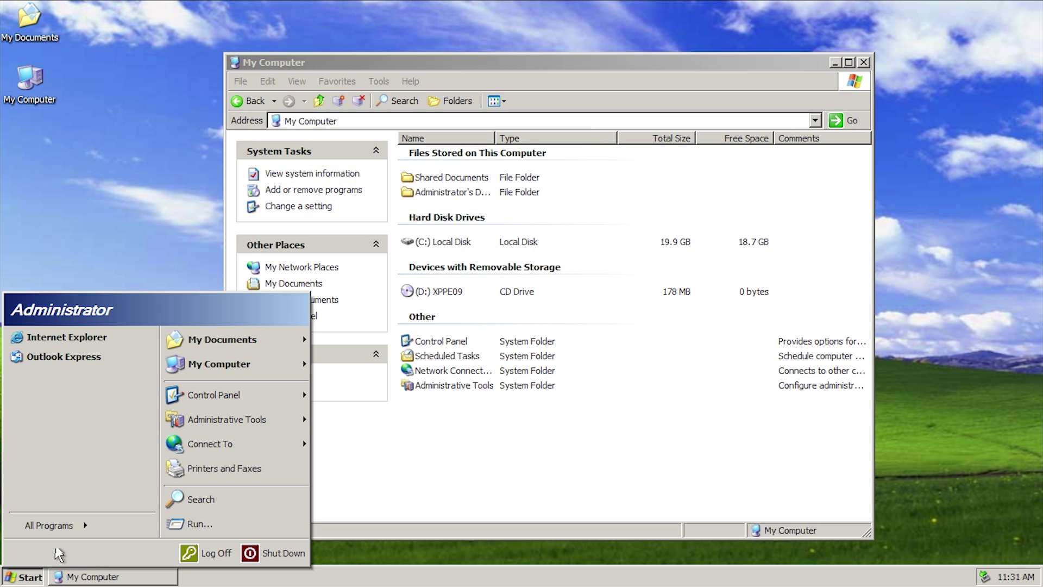
{"action": "mouse_move", "coordinate": [59, 536]}
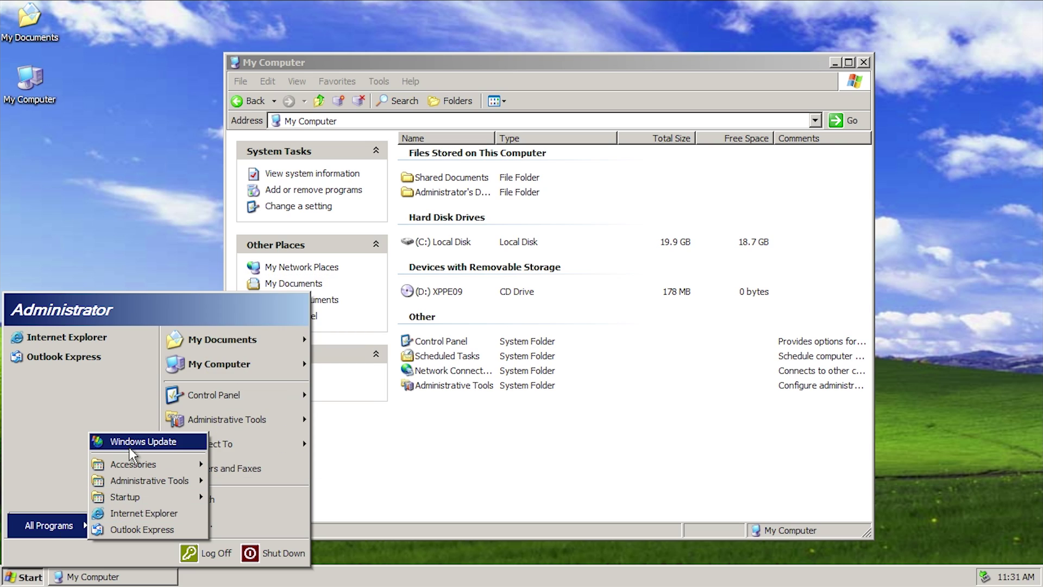
{"action": "mouse_move", "coordinate": [133, 466]}
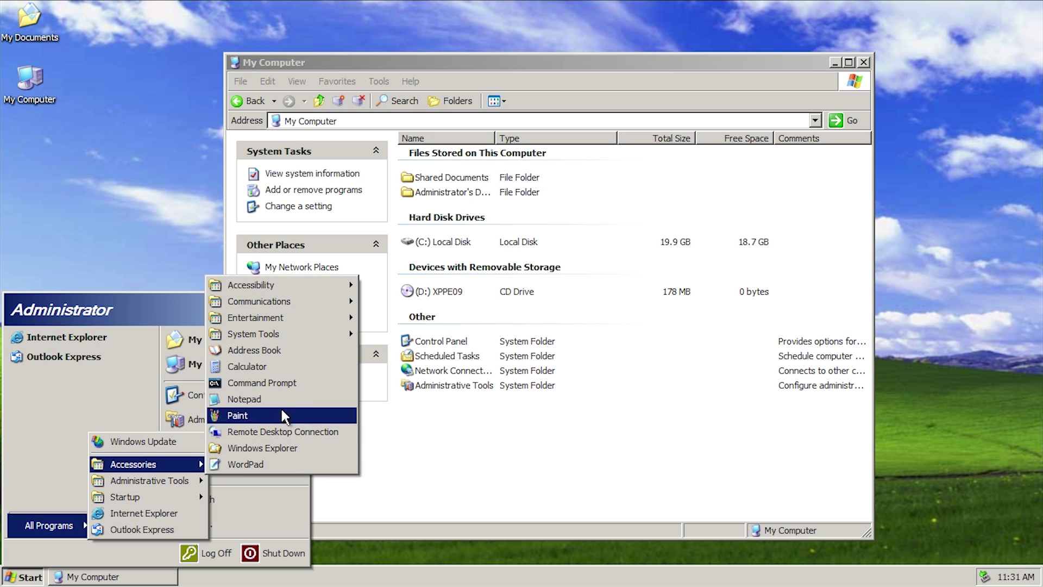
{"action": "mouse_move", "coordinate": [244, 321]}
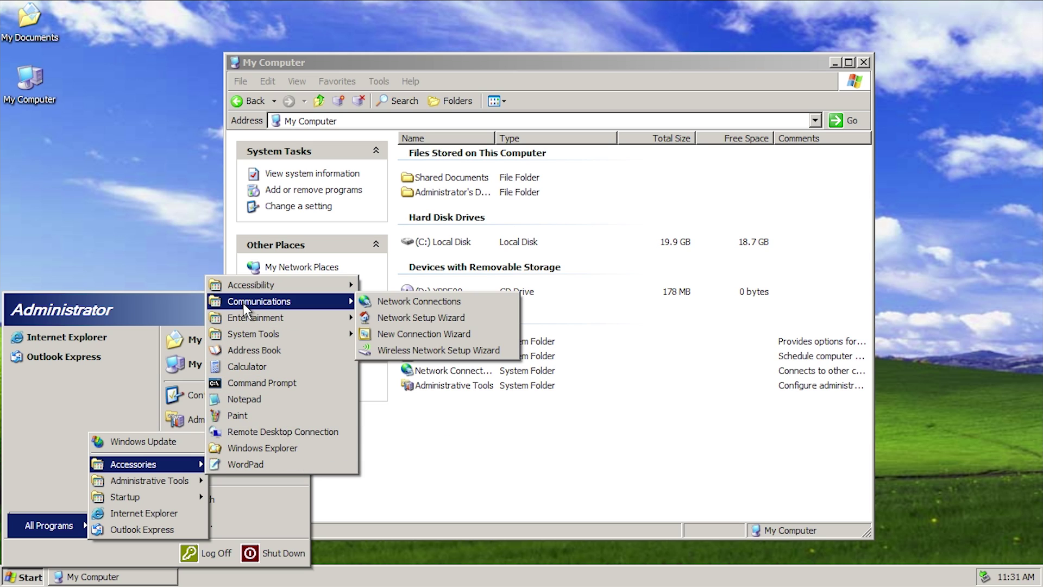
{"action": "mouse_move", "coordinate": [244, 284]}
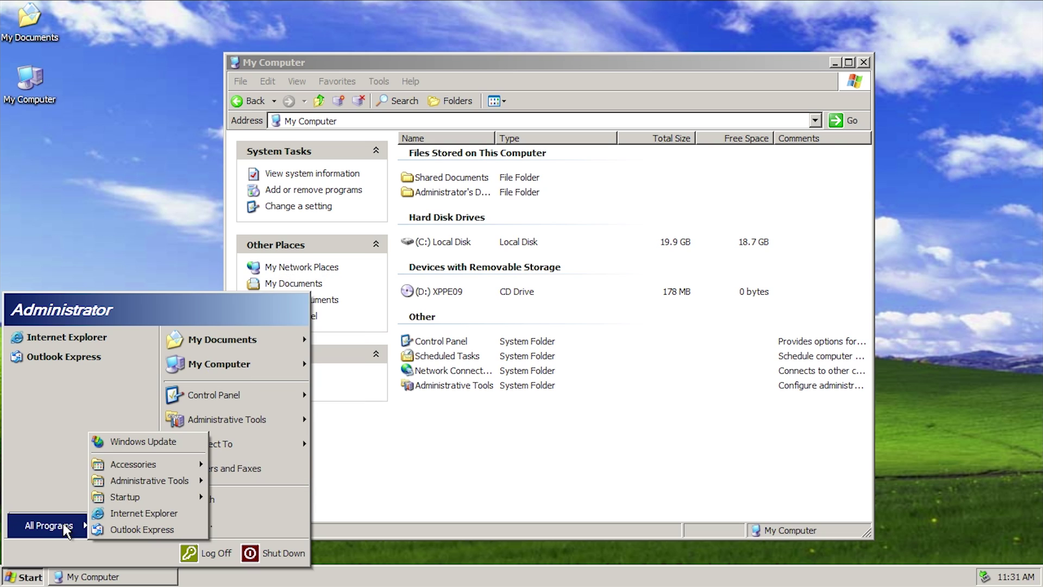
{"action": "mouse_move", "coordinate": [156, 482]}
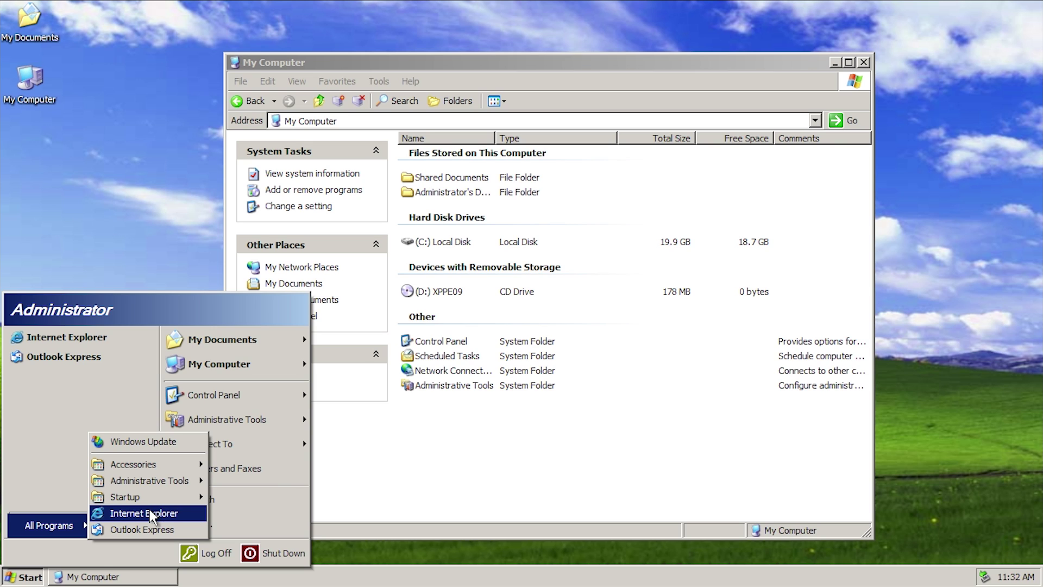
{"action": "left_click", "coordinate": [132, 512]}
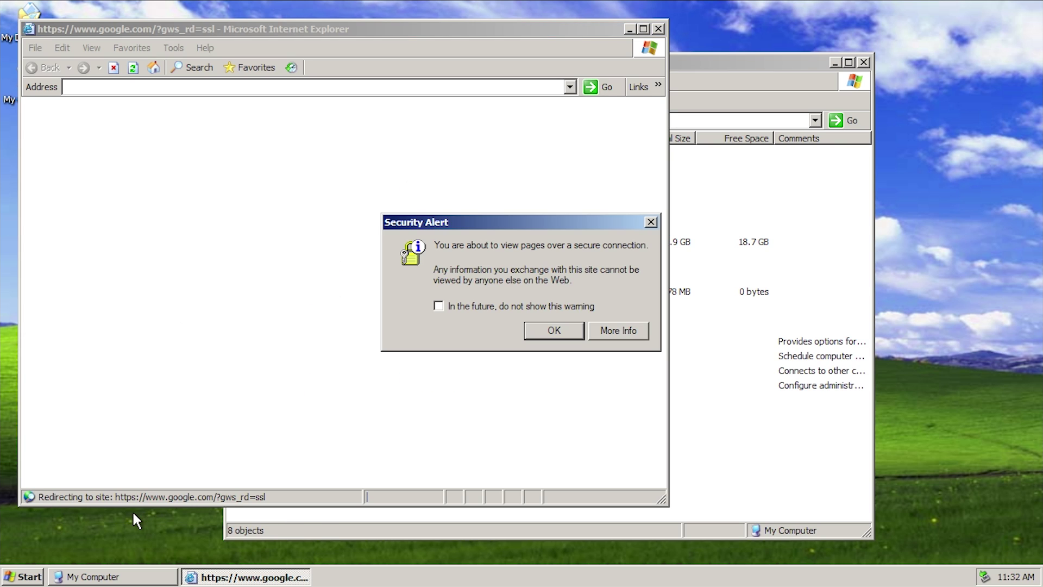
{"action": "left_click", "coordinate": [561, 333]}
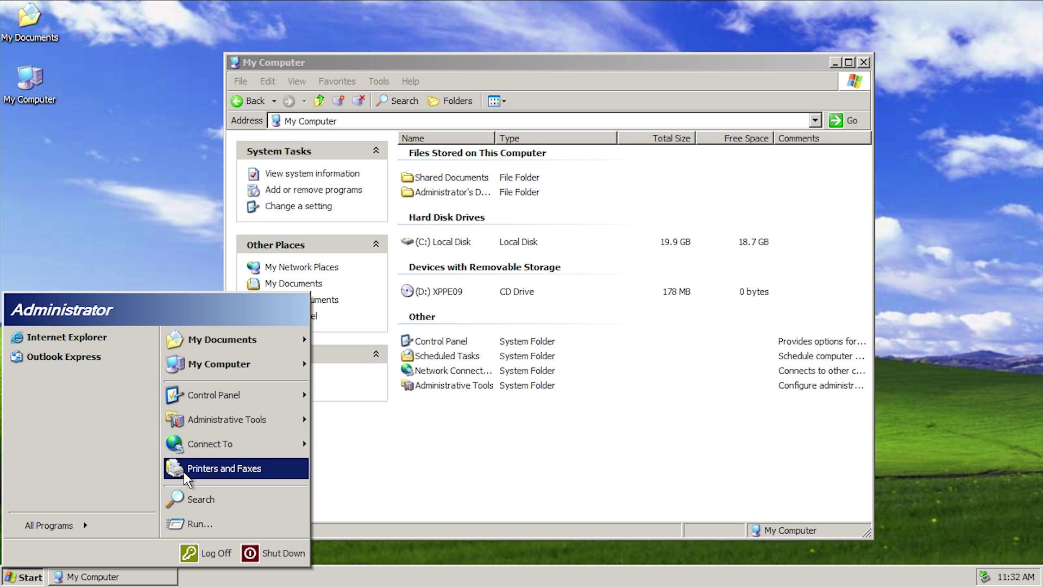
- Open the Control Panel by running the control command
{"action": "mouse_move", "coordinate": [220, 399]}
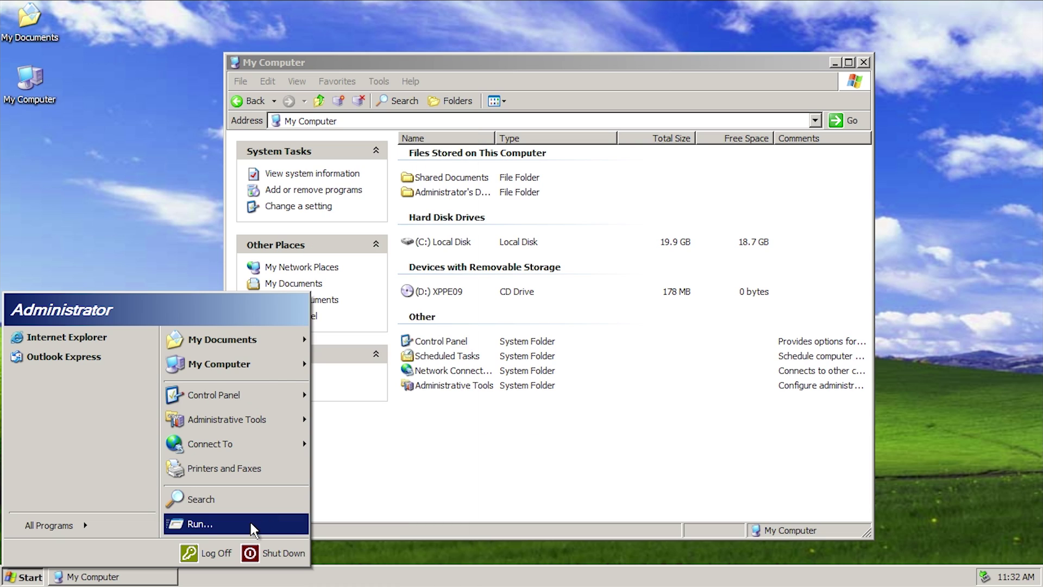
{"action": "left_click", "coordinate": [250, 523]}
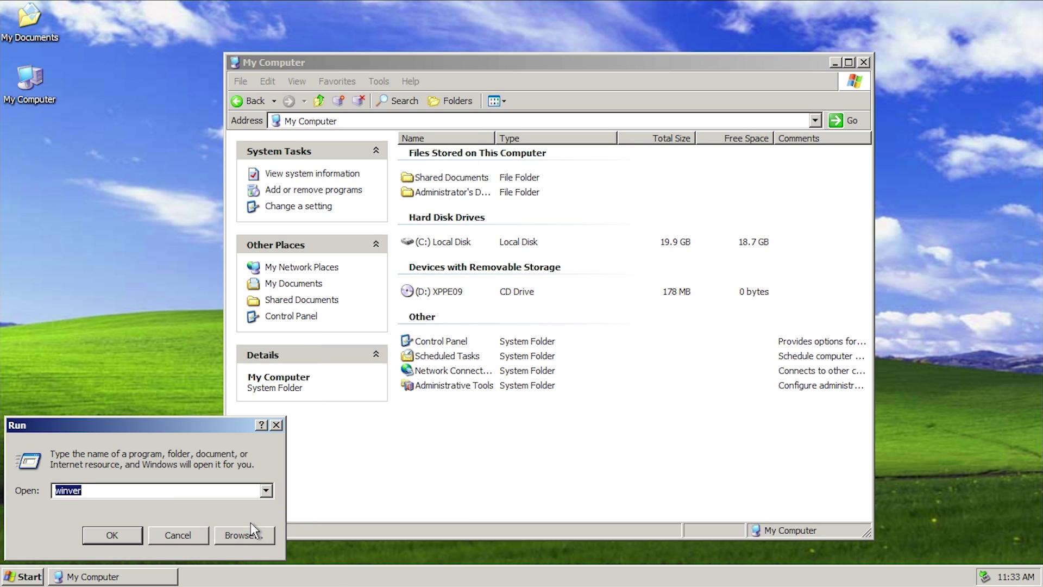
{"action": "type", "text": "contyr"}
{"action": "key", "text": "BackSpace"}
{"action": "key", "text": "BackSpace"}
{"action": "key", "text": "BackSpace"}
{"action": "type", "text": "trol"}
{"action": "key", "text": "Return"}
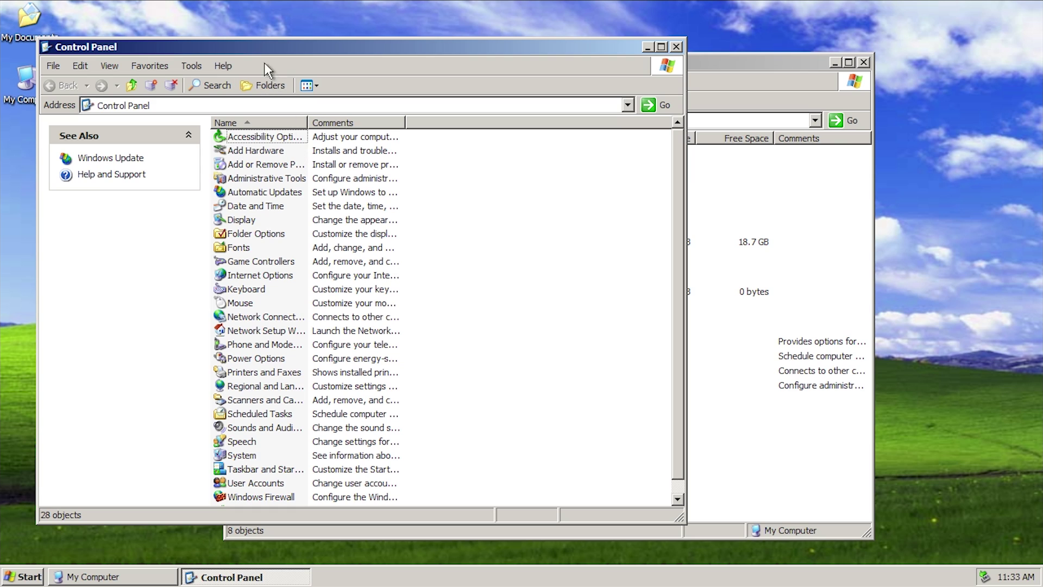
- Widen the Control Panel window and fit the Name and Comments columns to their contents
{"action": "left_click_drag", "start_coordinate": [369, 52], "coordinate": [383, 51]}
{"action": "left_click", "coordinate": [524, 261]}
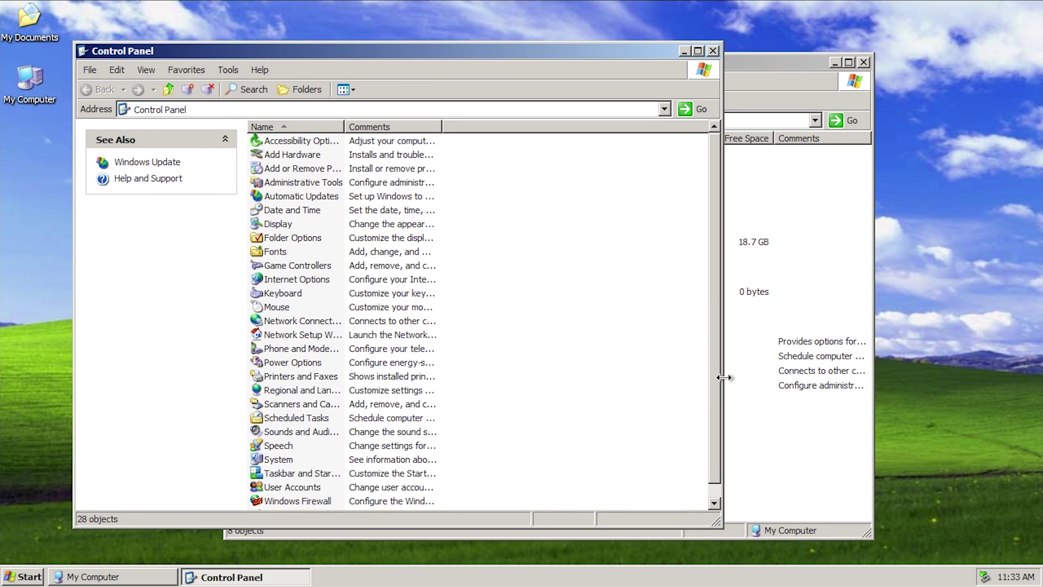
{"action": "left_click_drag", "start_coordinate": [723, 380], "coordinate": [870, 380]}
{"action": "scroll", "coordinate": [340, 269], "scroll_direction": "down", "scroll_amount": 1}
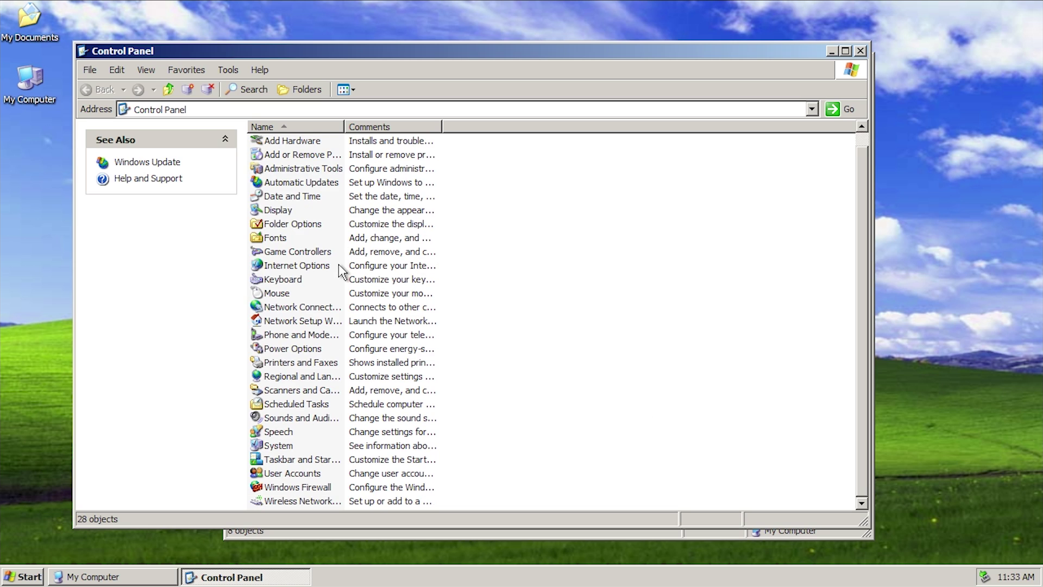
{"action": "scroll", "coordinate": [354, 377], "scroll_direction": "up", "scroll_amount": 1}
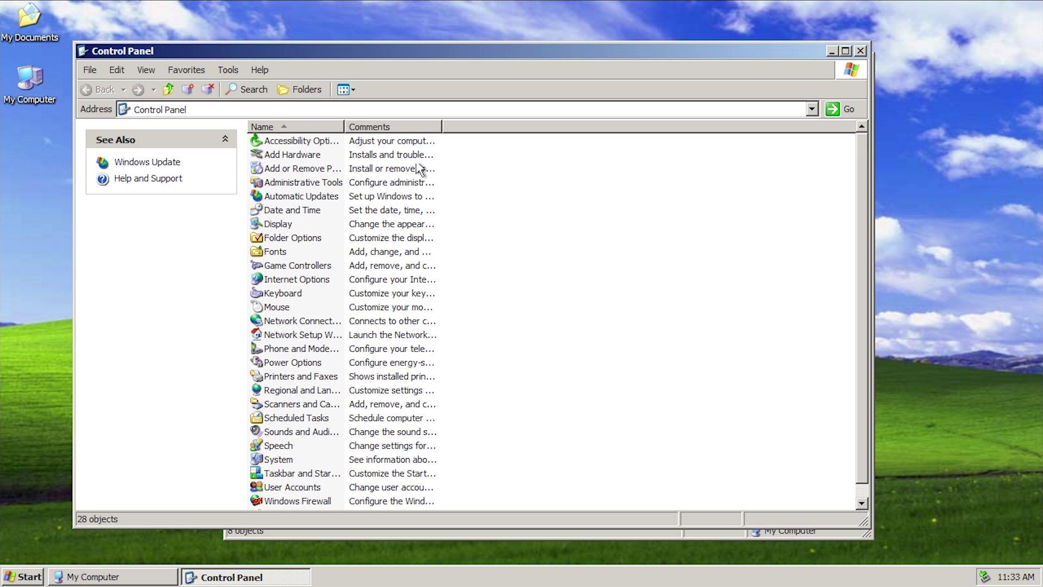
{"action": "double_click", "coordinate": [442, 127]}
{"action": "double_click", "coordinate": [345, 127]}
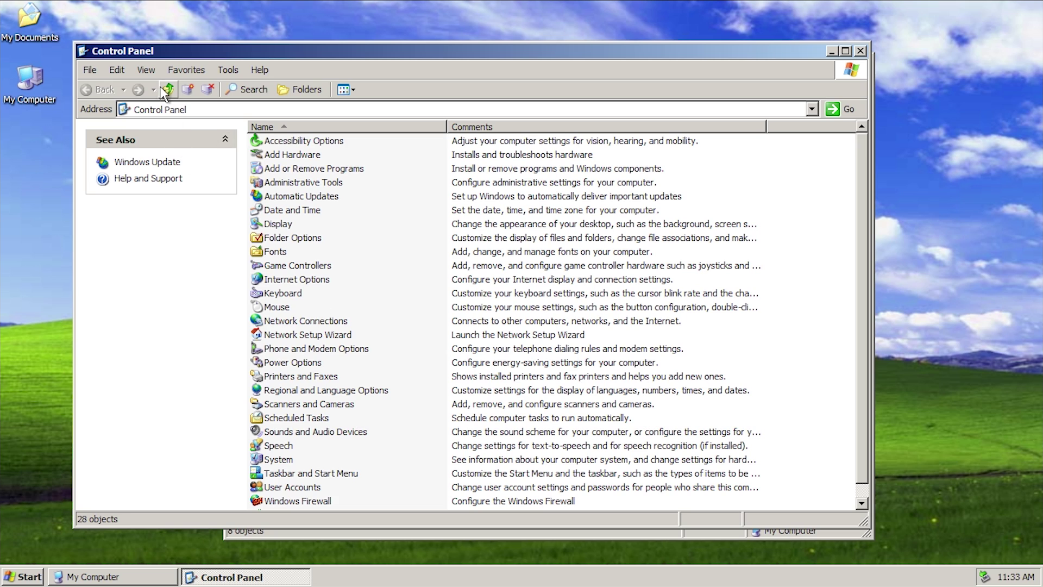
- Try the Thumbnails view for the Control Panel items and switch them to the Icons view
{"action": "left_click", "coordinate": [147, 72]}
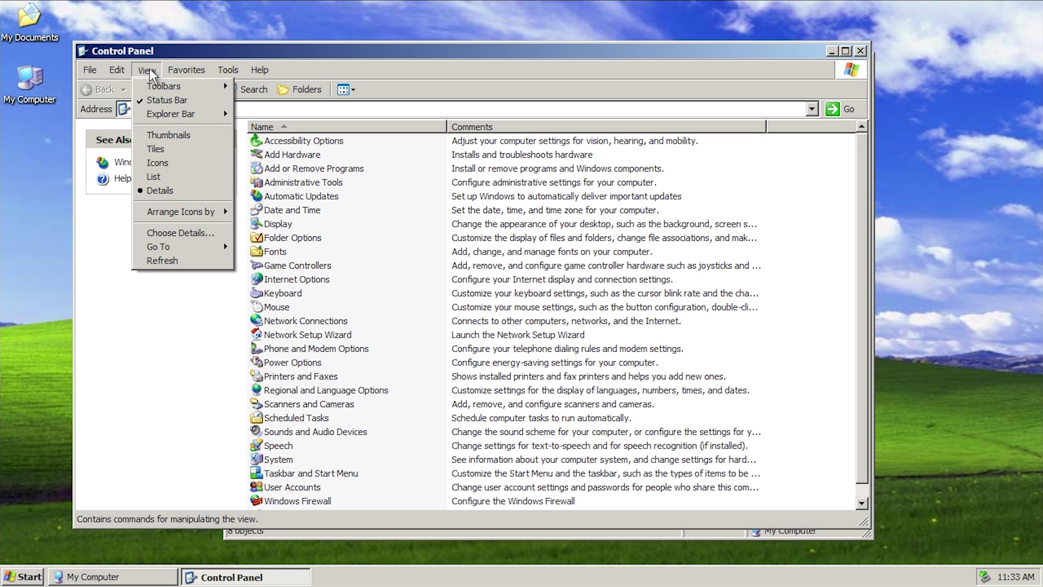
{"action": "left_click", "coordinate": [166, 135]}
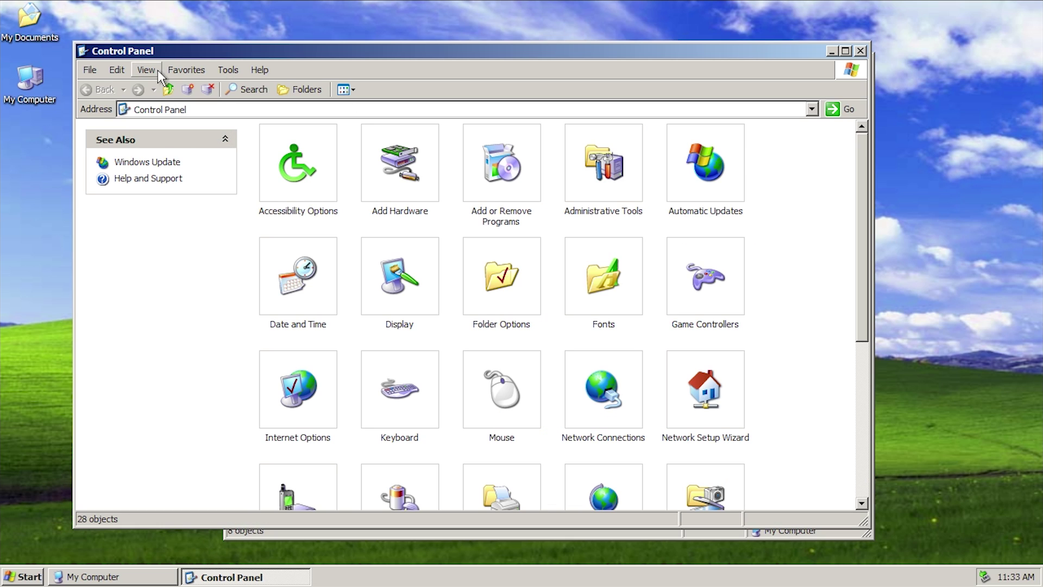
{"action": "left_click", "coordinate": [157, 72]}
{"action": "mouse_move", "coordinate": [178, 209]}
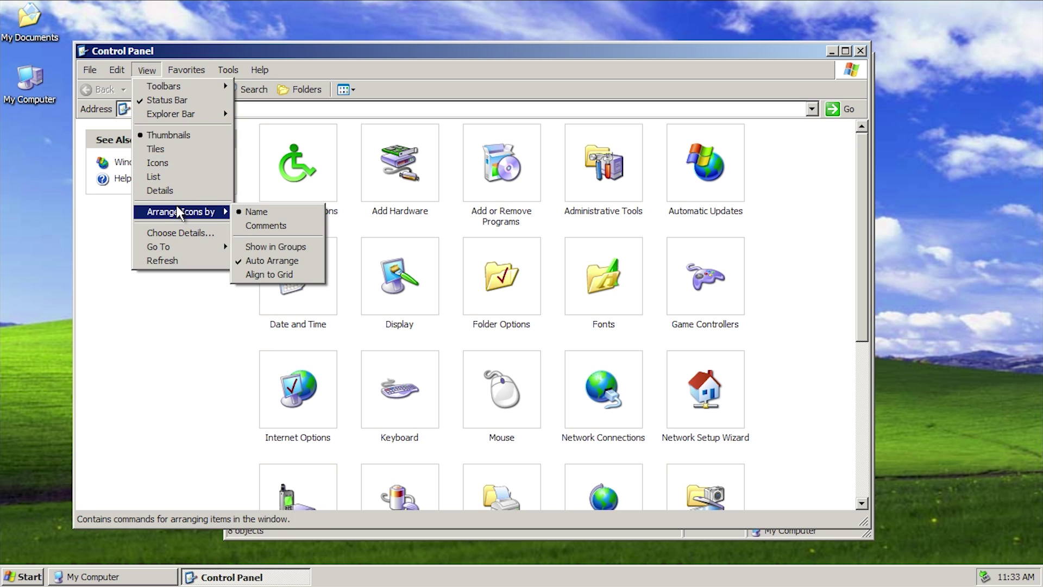
{"action": "left_click", "coordinate": [171, 163]}
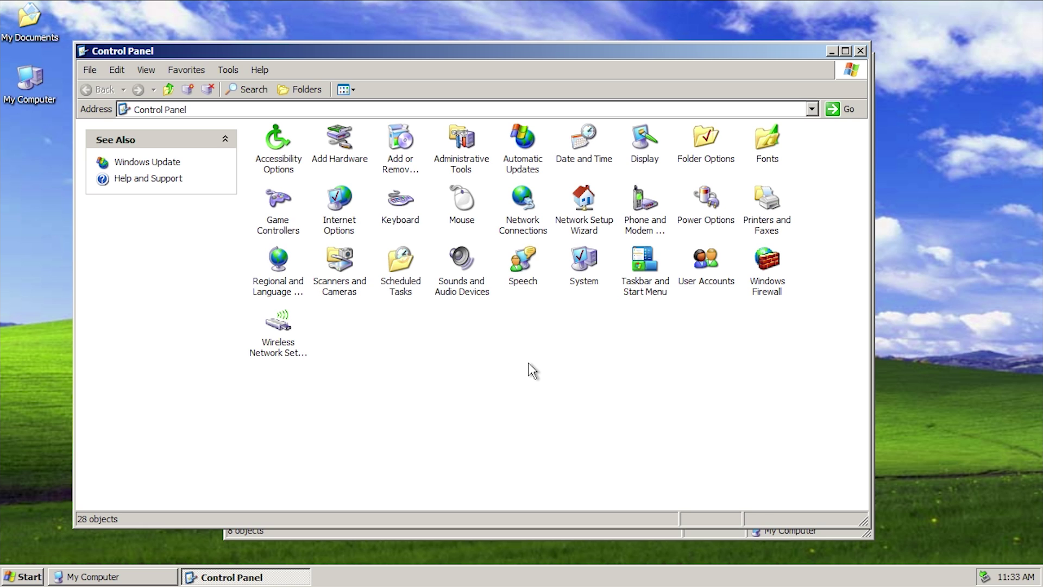
- Look at the Display properties from the Control Panel and close them without changes
{"action": "left_click_drag", "start_coordinate": [821, 361], "coordinate": [244, 106]}
{"action": "left_click_drag", "start_coordinate": [822, 361], "coordinate": [244, 109]}
{"action": "left_click", "coordinate": [575, 438]}
{"action": "double_click", "coordinate": [643, 139]}
{"action": "left_click", "coordinate": [425, 116]}
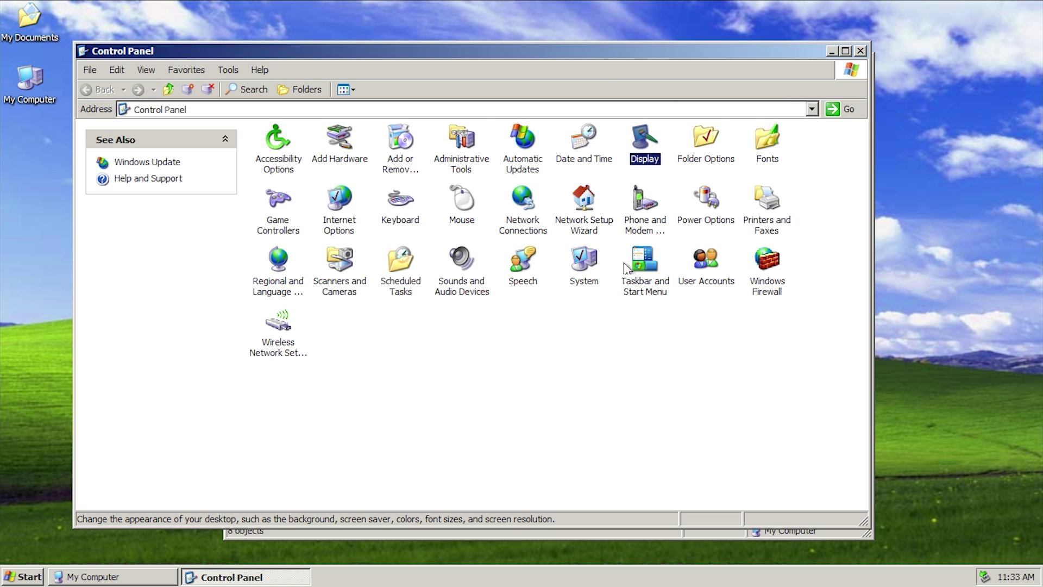
- Open the Taskbar and Start Menu properties, uncover the dialog by moving the Control Panel window aside, and show the Start Menu settings
{"action": "double_click", "coordinate": [636, 276]}
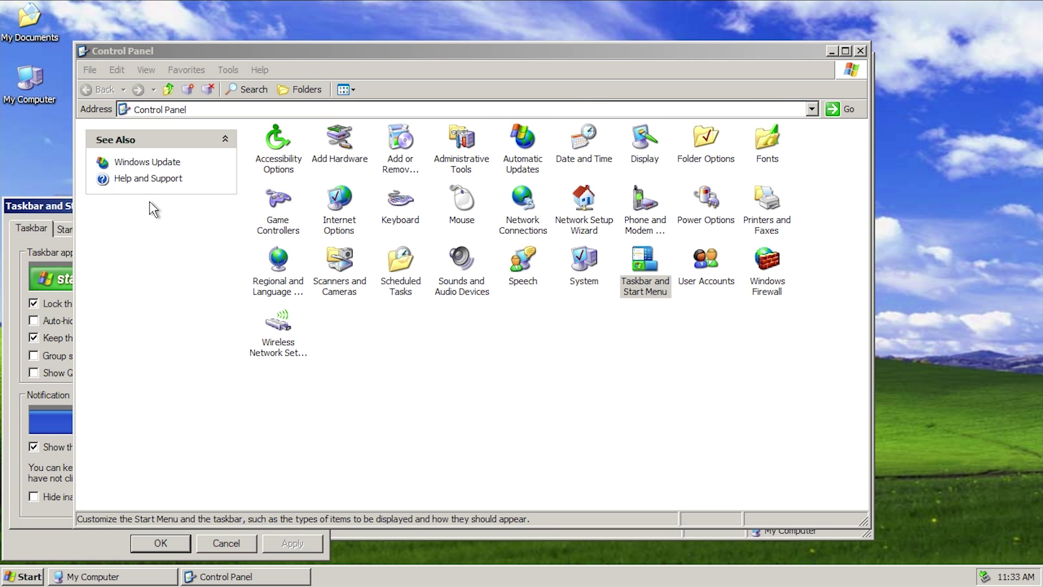
{"action": "left_click_drag", "start_coordinate": [259, 57], "coordinate": [556, 87]}
{"action": "left_click_drag", "start_coordinate": [171, 202], "coordinate": [253, 189]}
{"action": "left_click", "coordinate": [165, 213]}
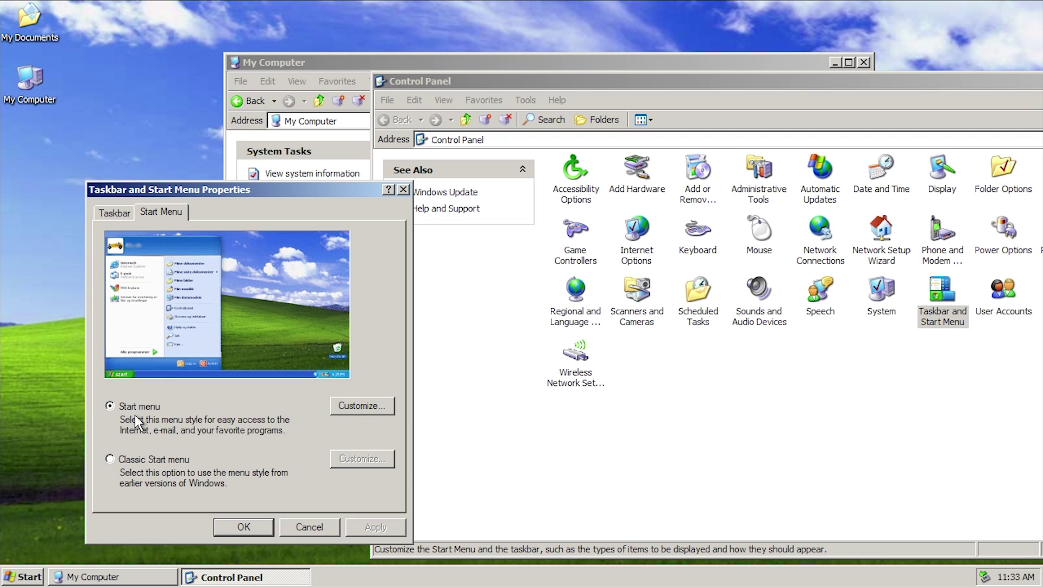
- Apply the Classic Start menu style and look through the Start menu's Programs, Settings and Search entries
{"action": "left_click", "coordinate": [152, 458]}
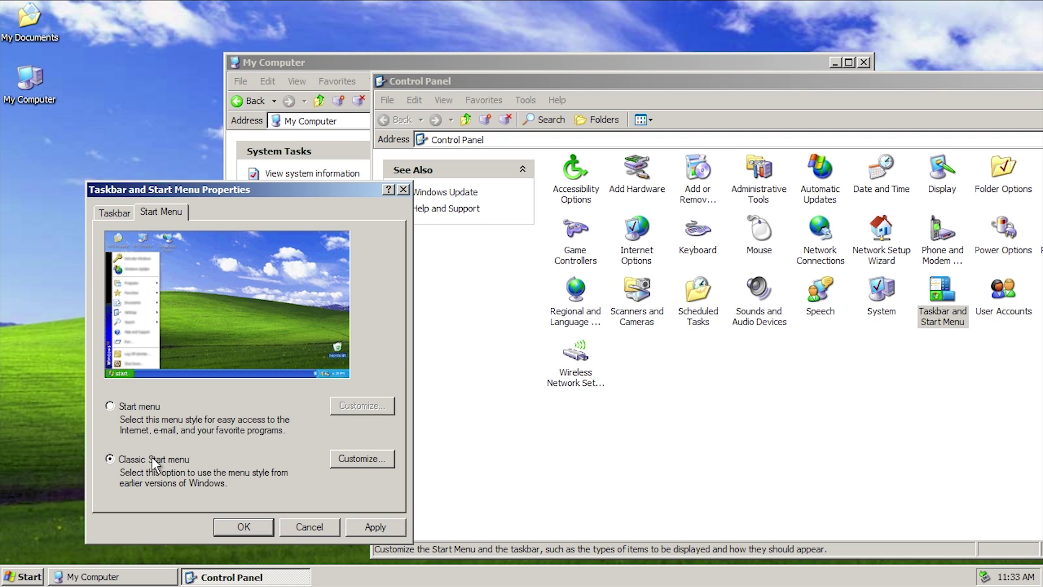
{"action": "left_click", "coordinate": [399, 533]}
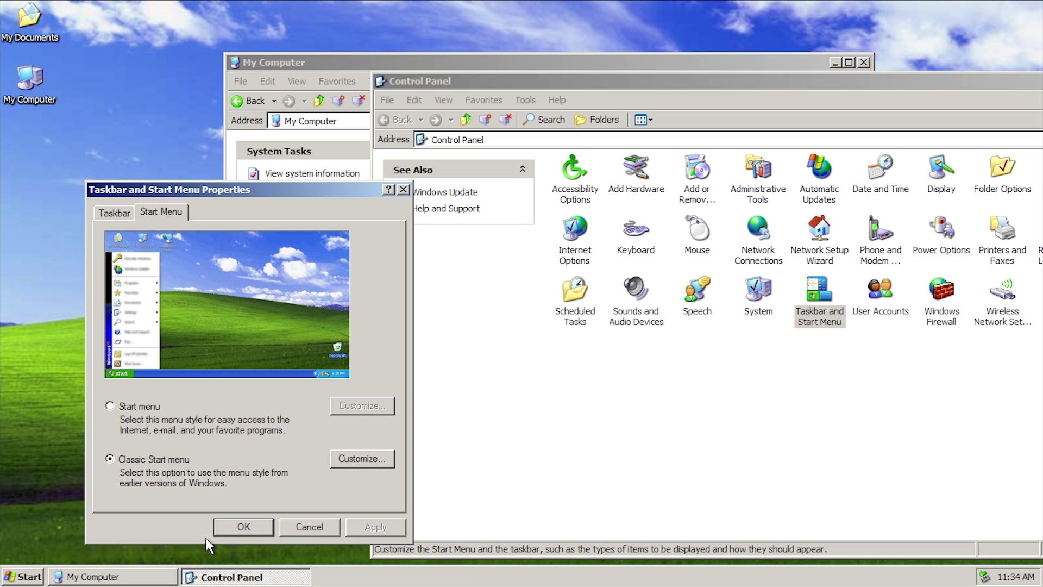
{"action": "left_click", "coordinate": [23, 578]}
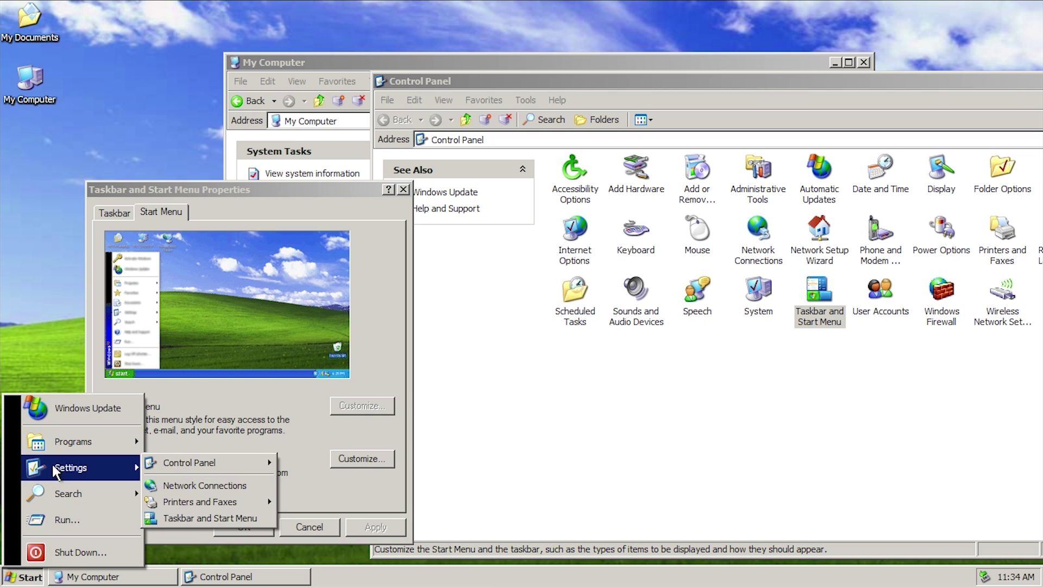
{"action": "mouse_move", "coordinate": [34, 441]}
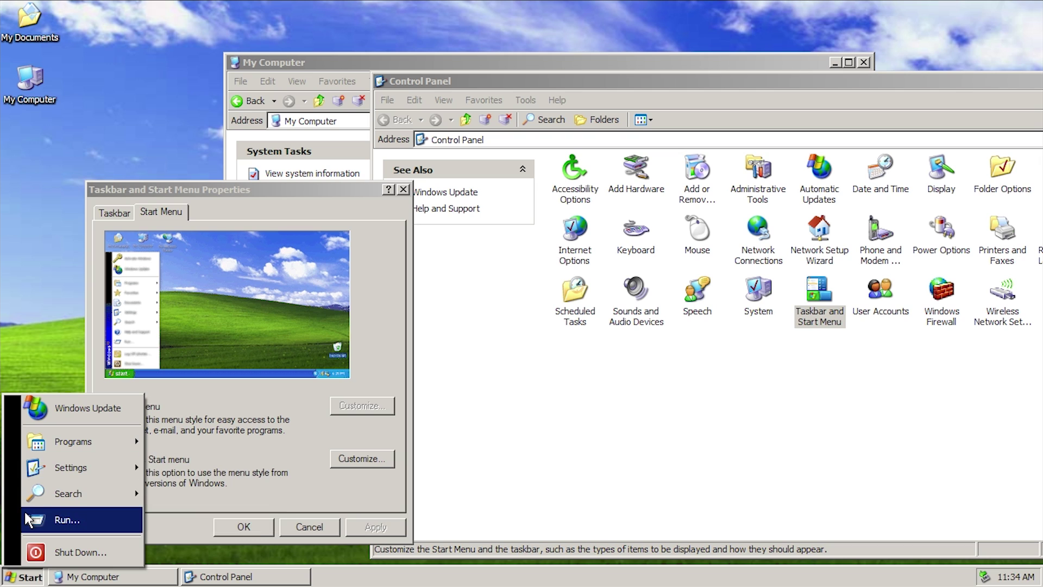
{"action": "mouse_move", "coordinate": [71, 478]}
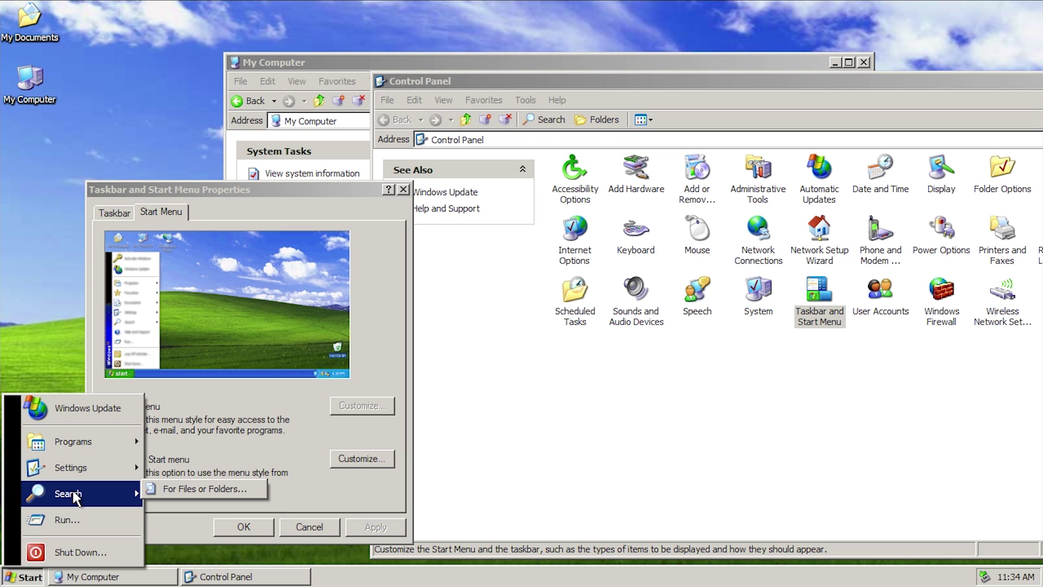
{"action": "mouse_move", "coordinate": [73, 442]}
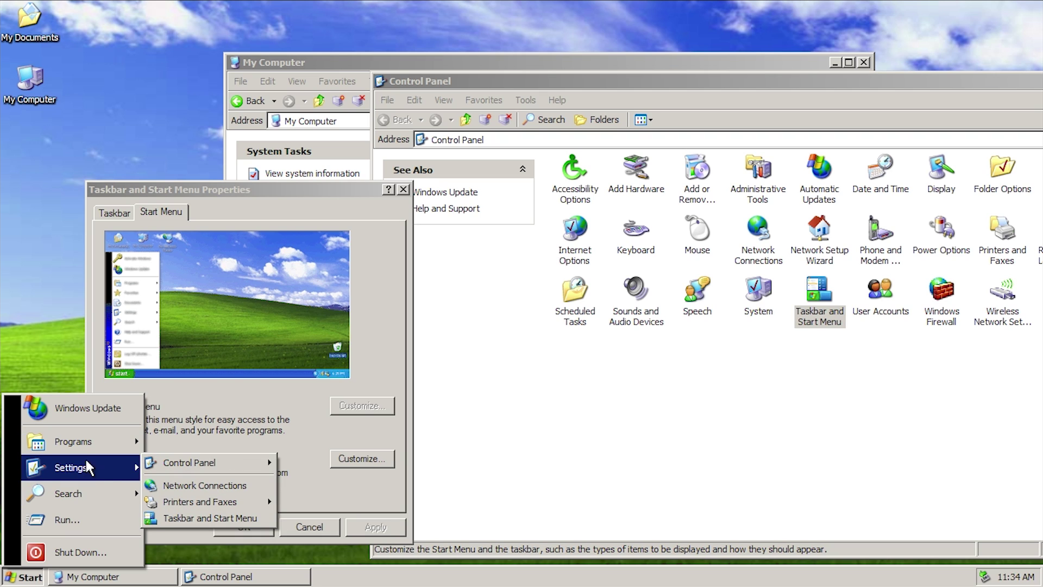
- Switch back to the standard Start menu style, apply it, look over the Start menu and move the properties dialog slightly
{"action": "left_click", "coordinate": [171, 410]}
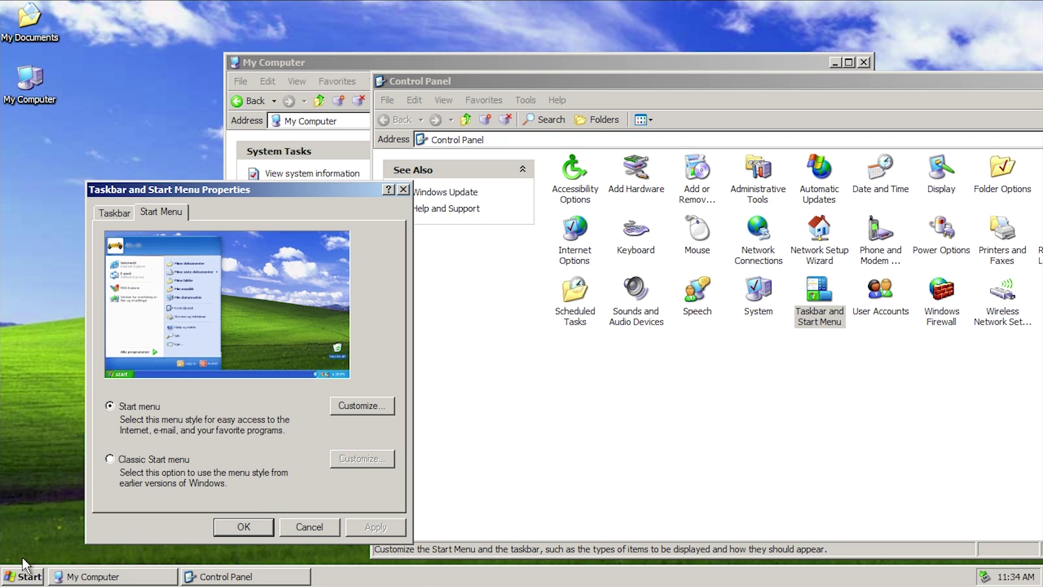
{"action": "left_click", "coordinate": [24, 577]}
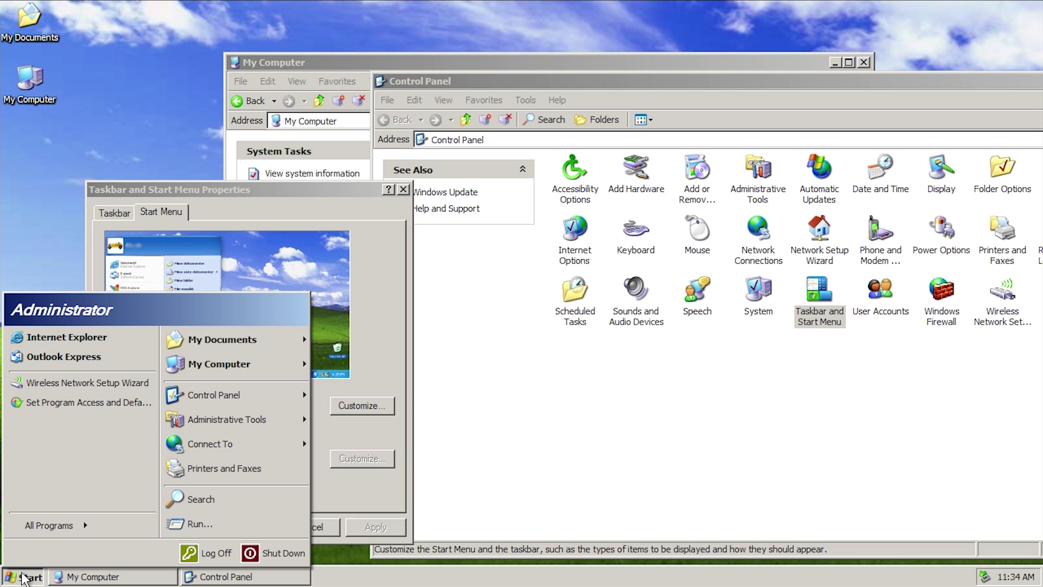
{"action": "left_click", "coordinate": [341, 497]}
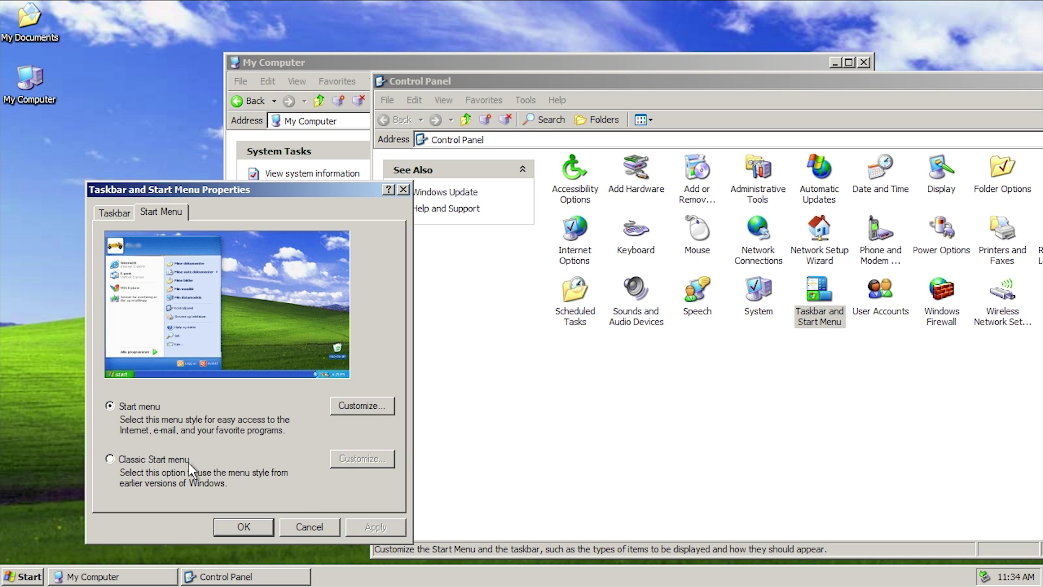
{"action": "left_click", "coordinate": [30, 577]}
{"action": "mouse_move", "coordinate": [72, 519]}
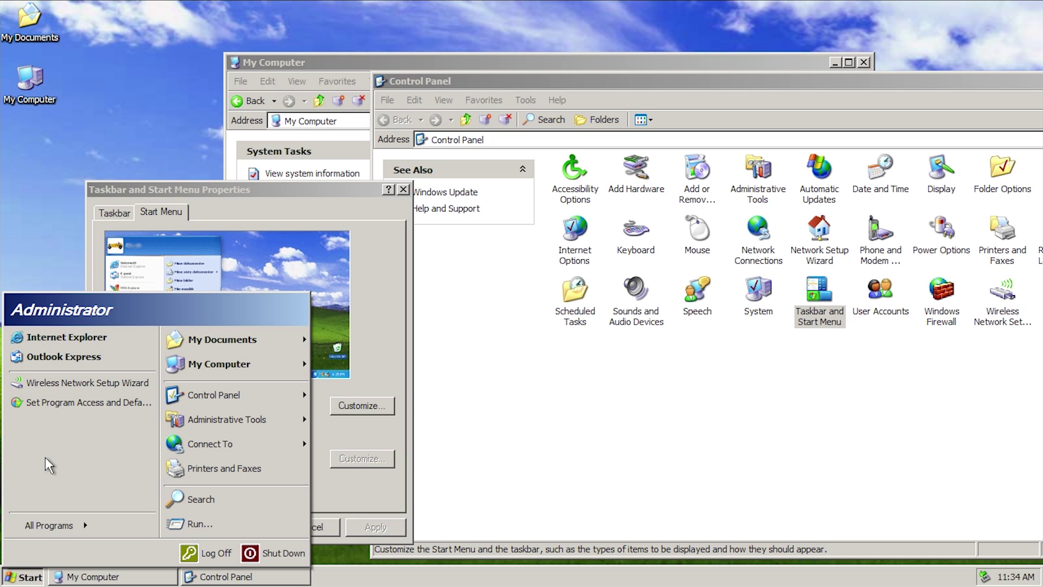
{"action": "left_click_drag", "start_coordinate": [309, 188], "coordinate": [272, 172]}
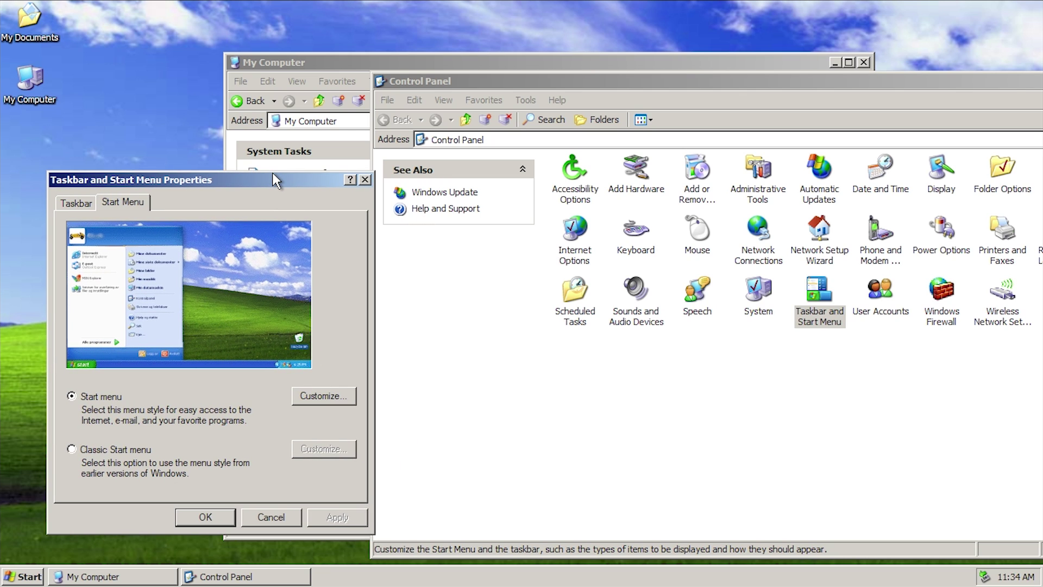